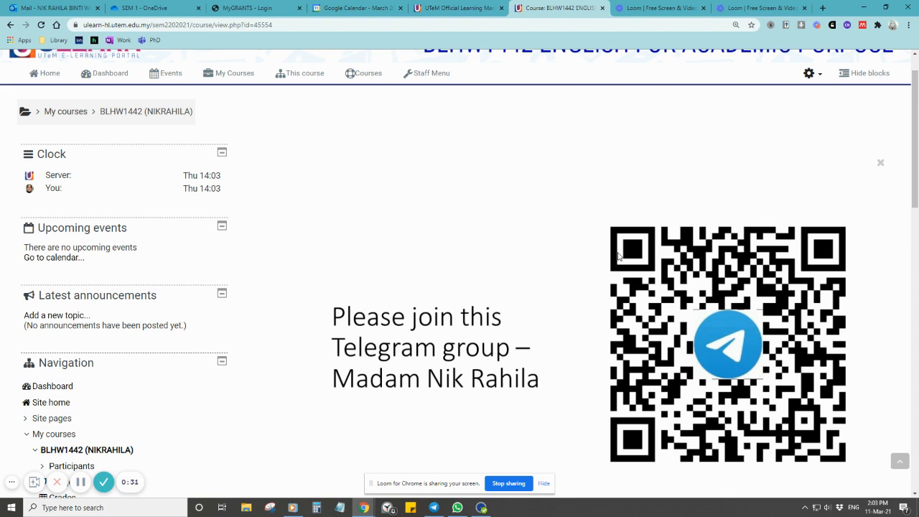
Step: Turn on editing for the BLHW1442 English for Academic Purpose course page
scroll(624, 302, "down", 4)
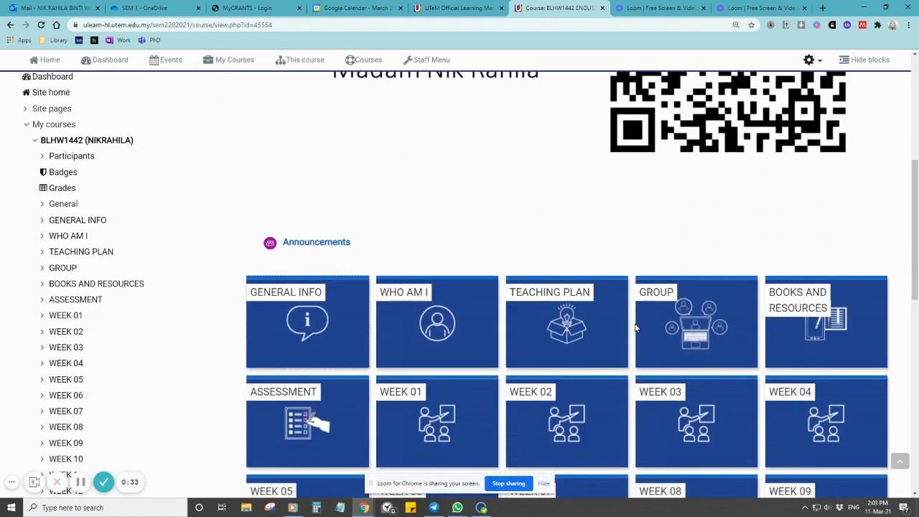
scroll(635, 327, "down", 2)
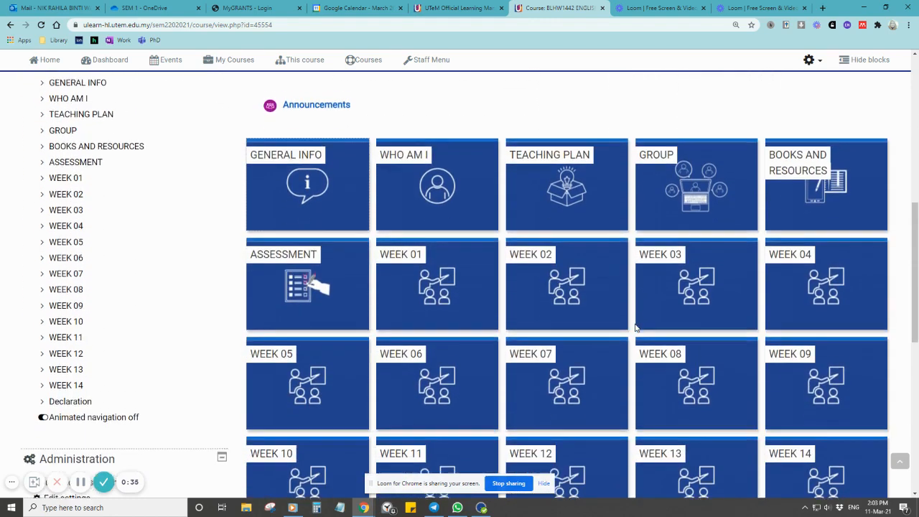
scroll(635, 328, "up", 7)
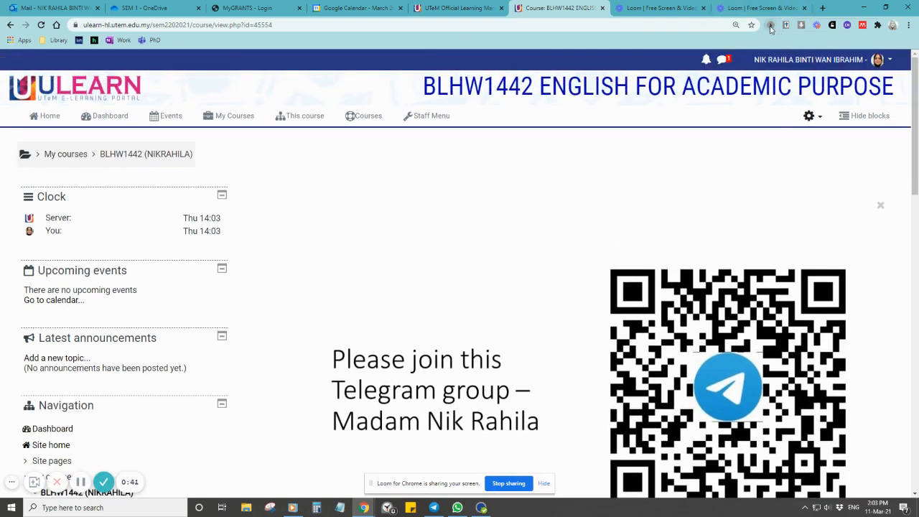
left_click(809, 120)
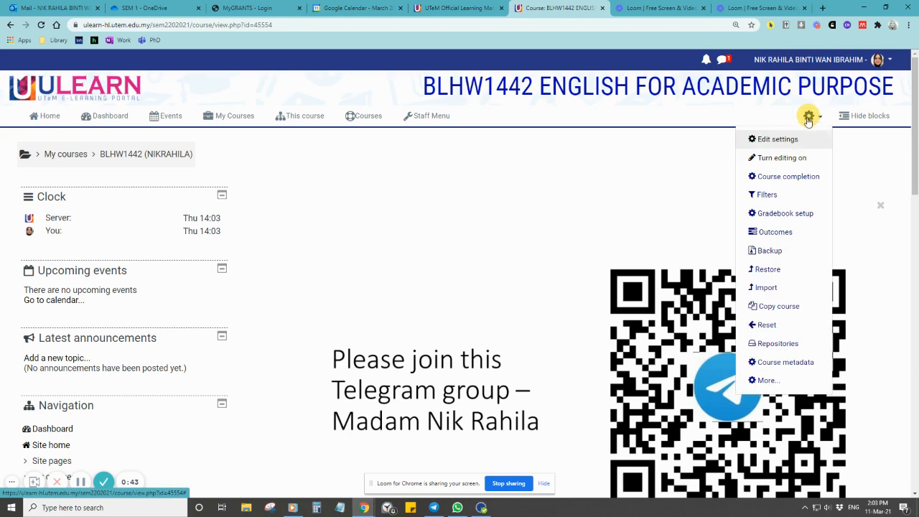
left_click(794, 159)
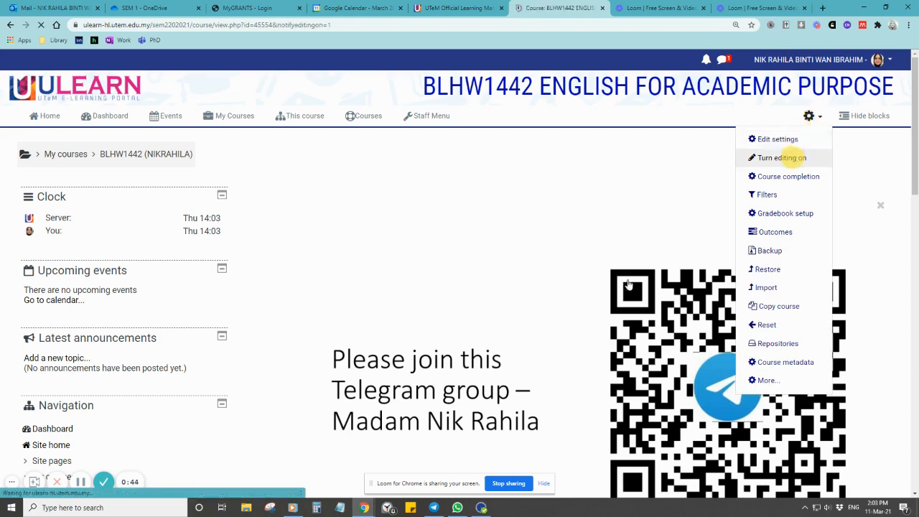
Step: Collapse all topic sections on the course page
scroll(608, 294, "down", 8)
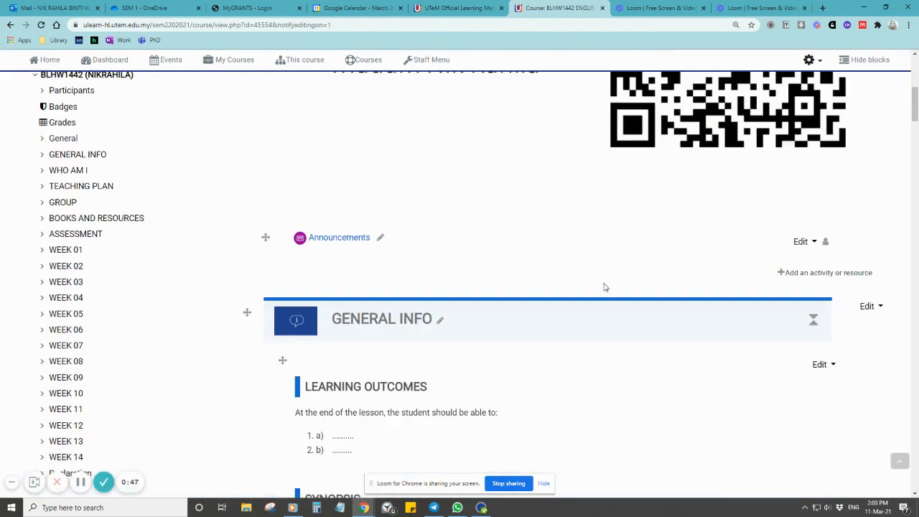
scroll(605, 287, "down", 2)
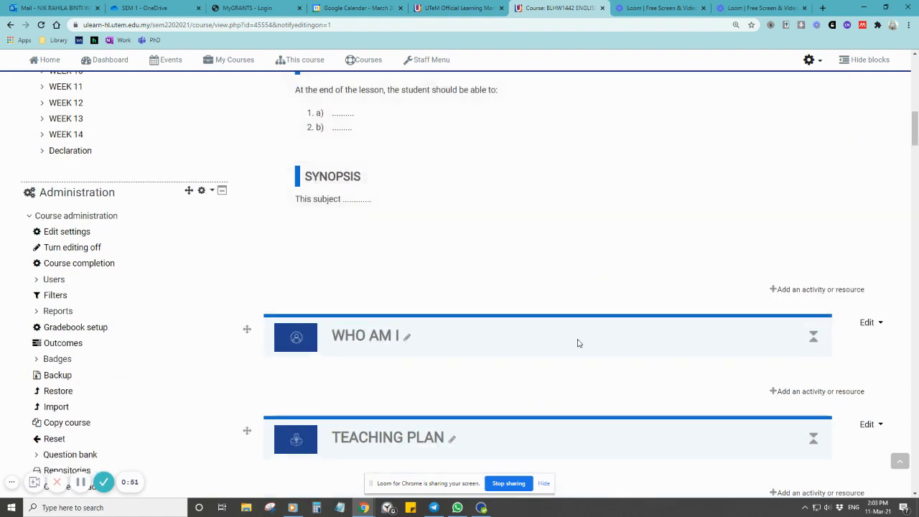
scroll(619, 307, "up", 10)
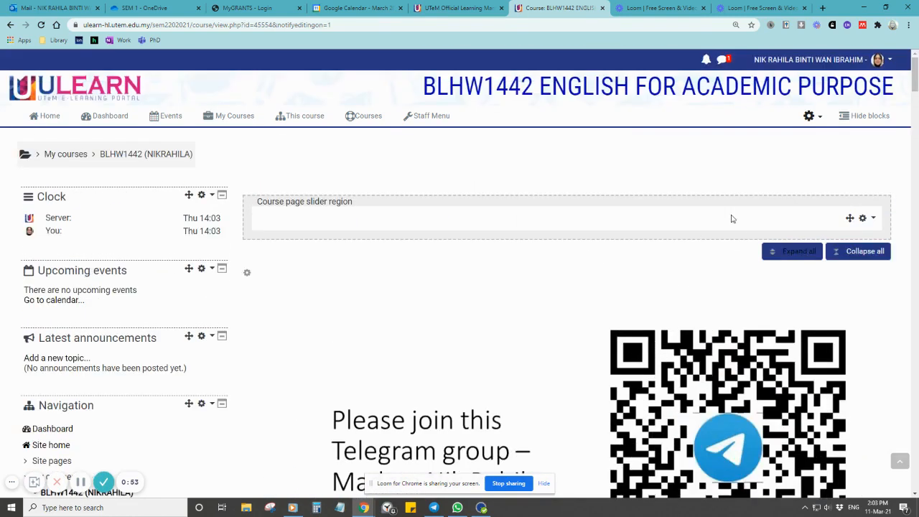
left_click(867, 257)
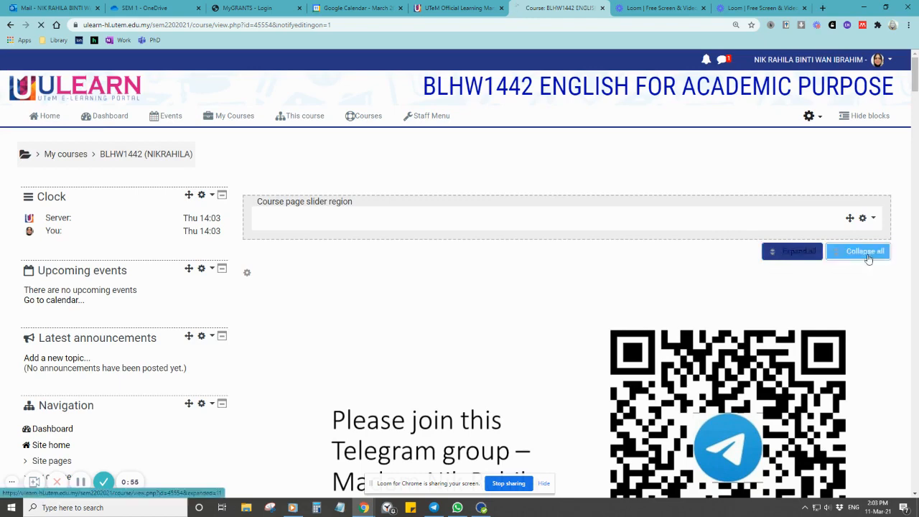
Step: Rename the GROUP section to "GROUP and ATTENDANCE"
scroll(441, 332, "down", 6)
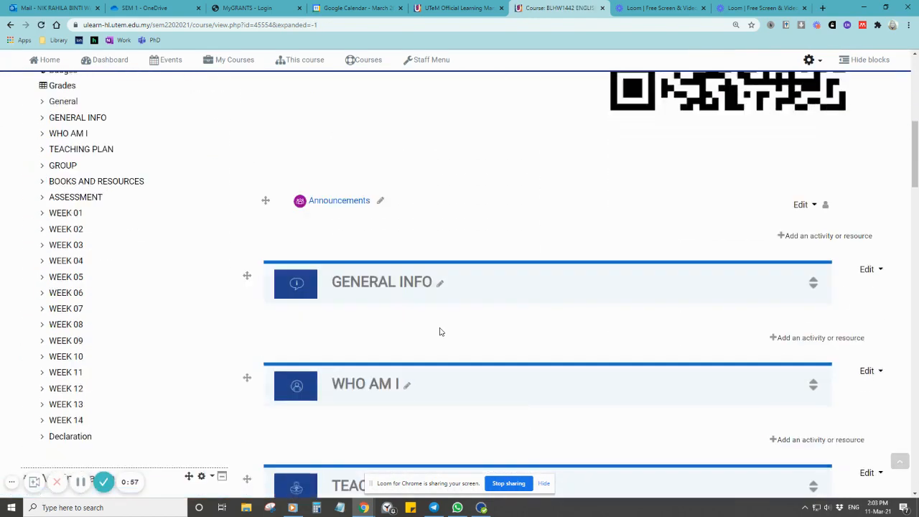
scroll(441, 332, "down", 1)
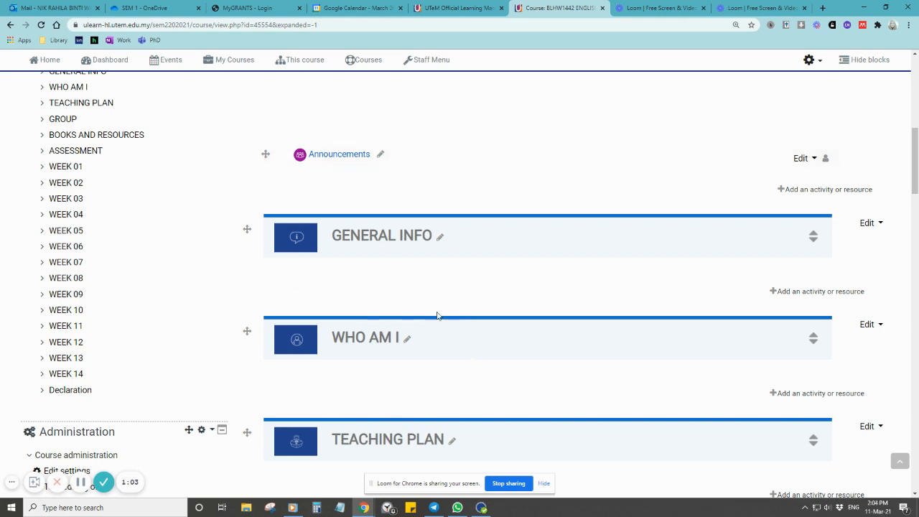
scroll(437, 315, "down", 3)
scroll(437, 316, "down", 1)
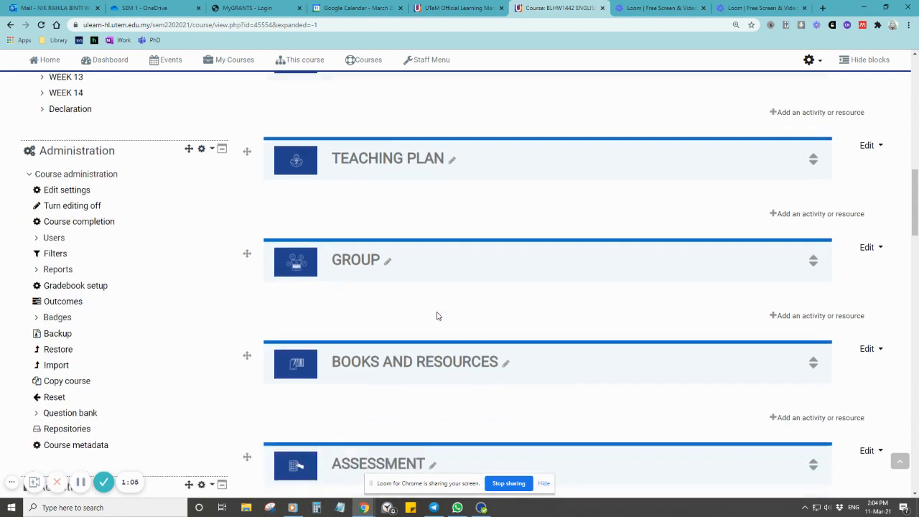
left_click(388, 257)
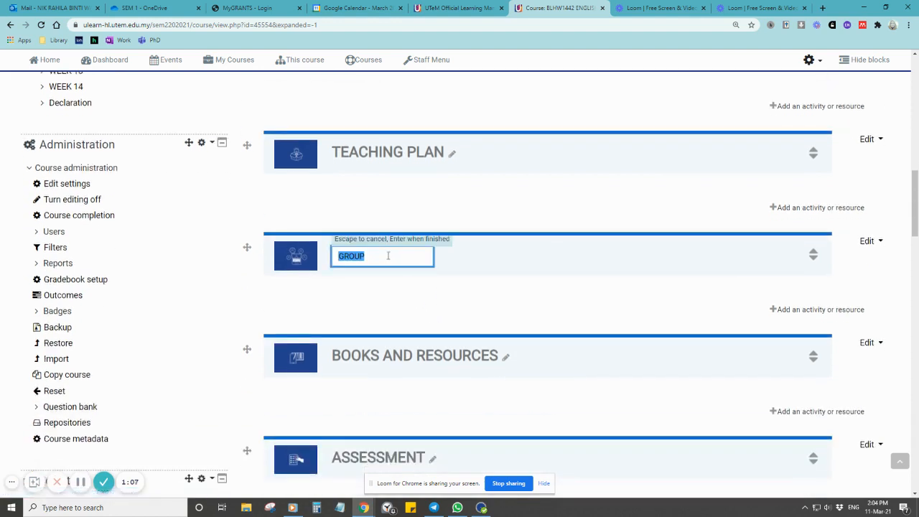
left_click(388, 256)
type("and ATTENDANCE")
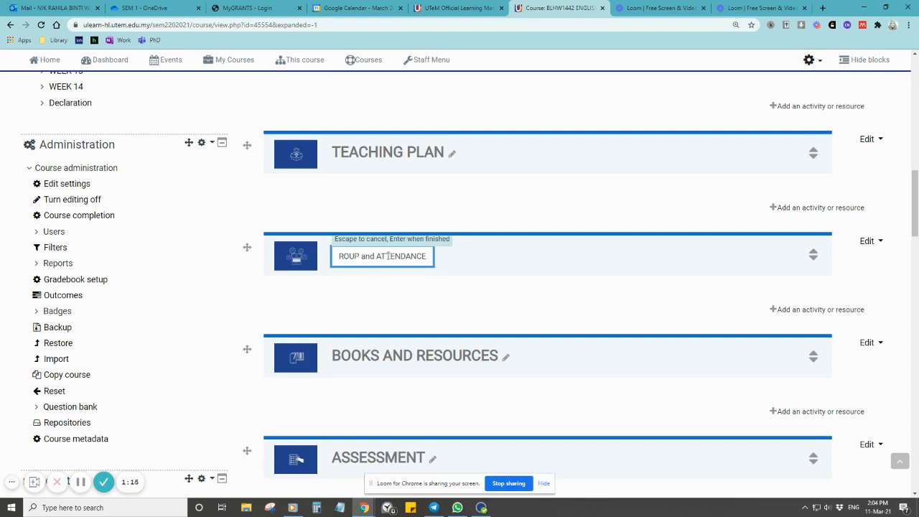
key("Return")
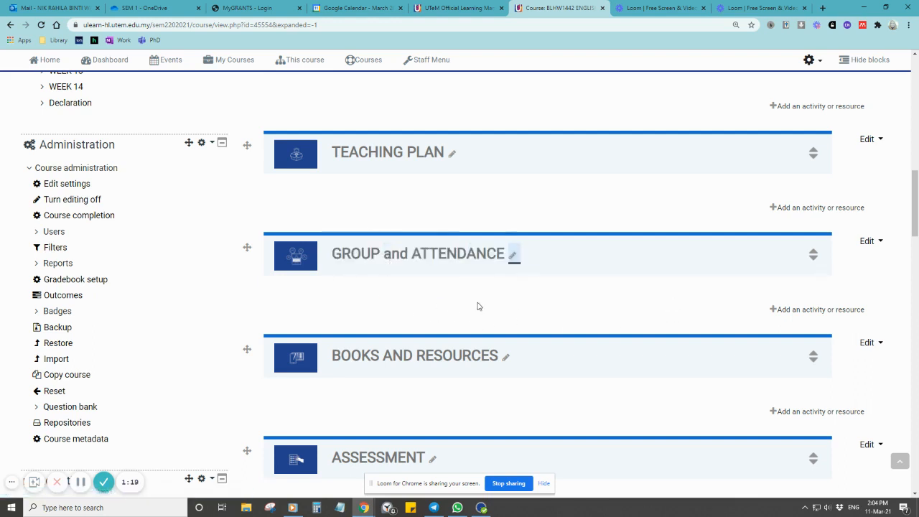
Step: Start adding a Group choice activity to the GROUP and ATTENDANCE section
left_click(795, 313)
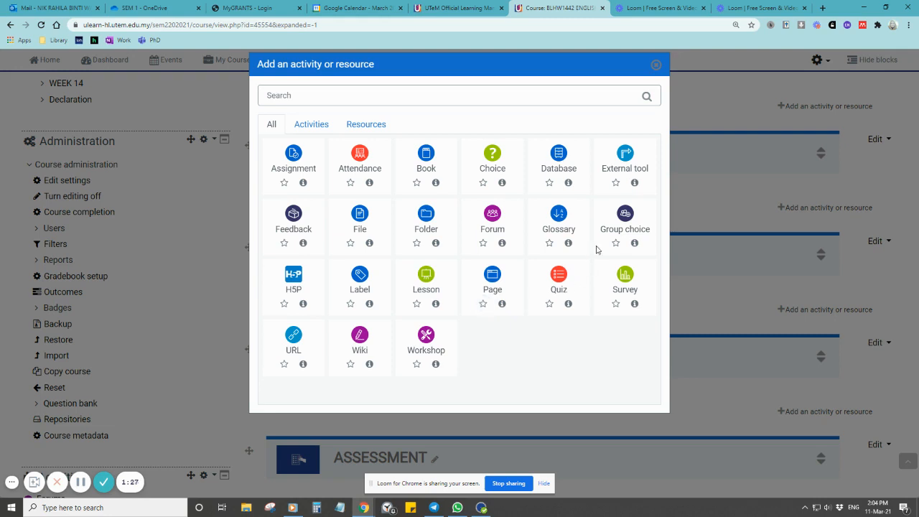
left_click(625, 215)
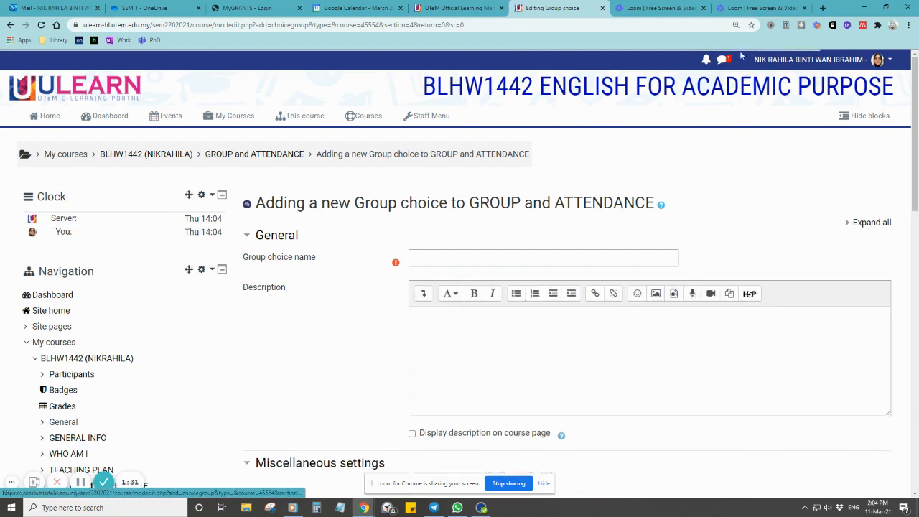
left_click(770, 26)
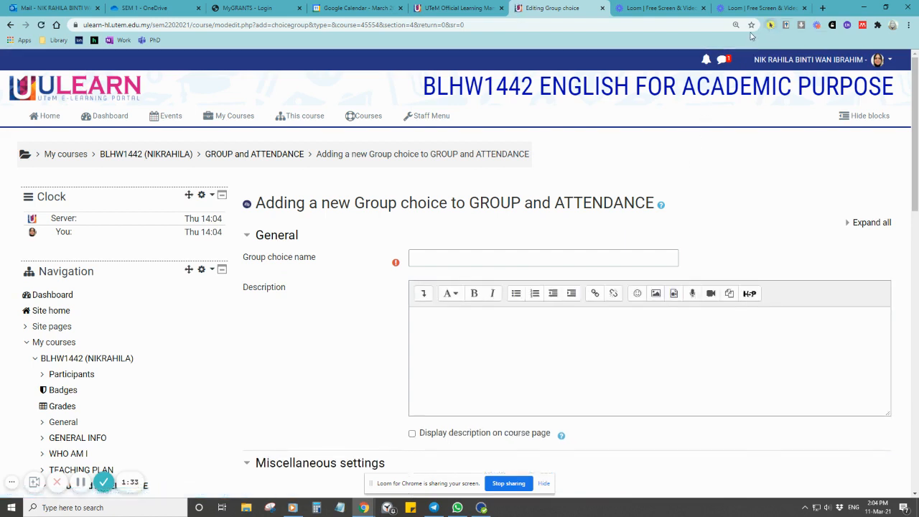
Step: Name the group choice "CHOOSE YOUR GROUPS HERE"
left_click(439, 256)
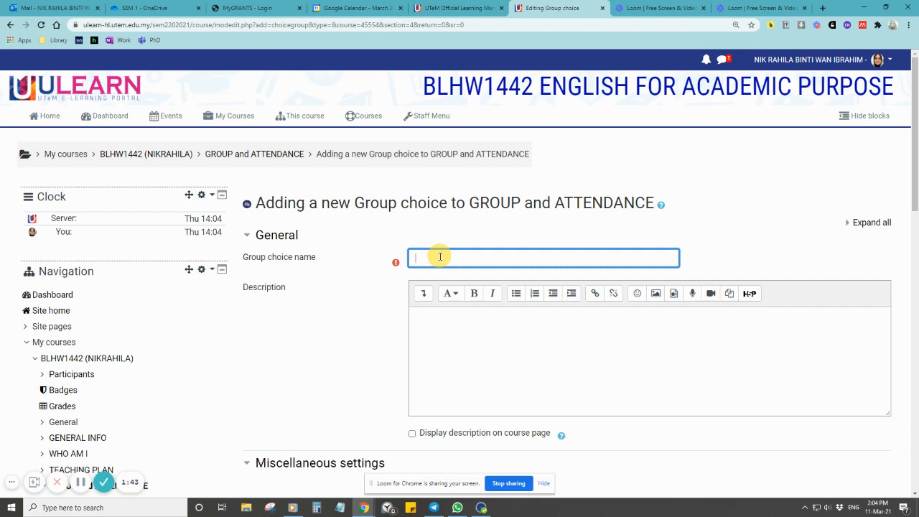
left_click(80, 483)
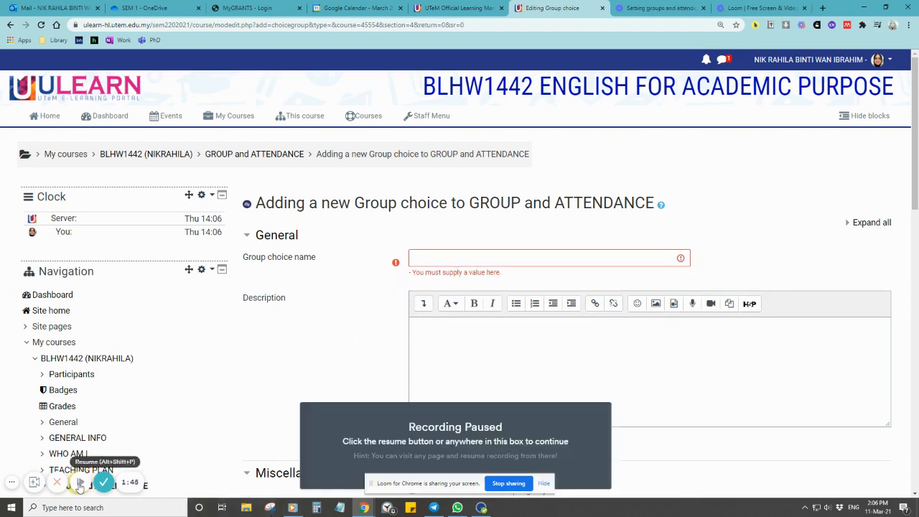
left_click(80, 482)
left_click(448, 258)
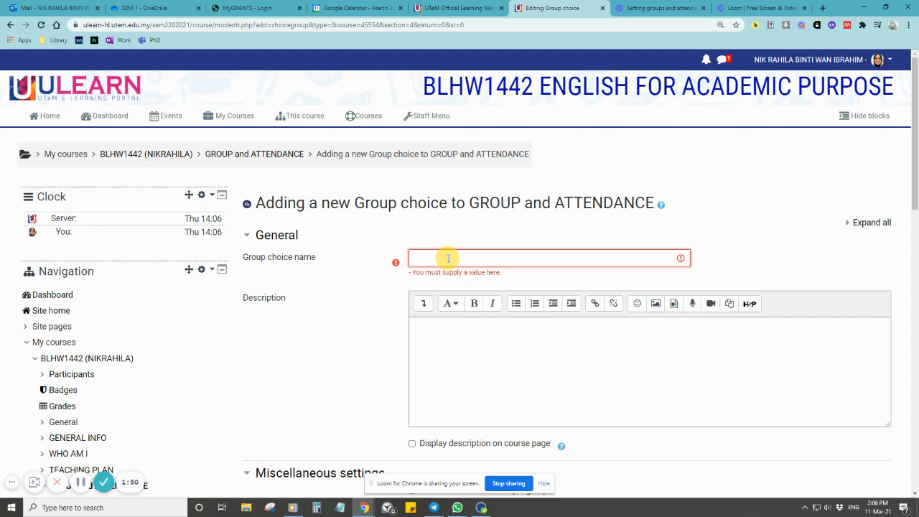
type("CHOOSE YOUR GROUPS HERE")
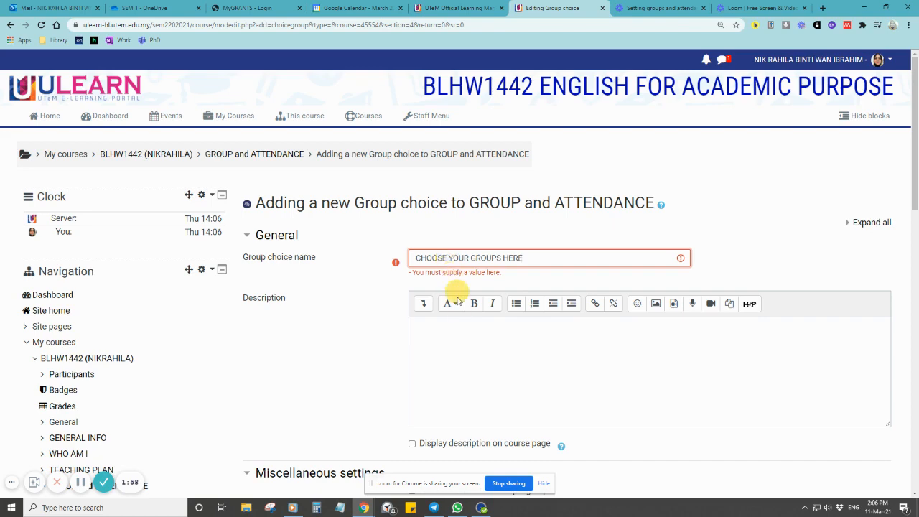
left_click(466, 341)
Step: Add all six available groups, from 1 BENR S3 through 2 BMFG S4, to the selected groups of the group choice
scroll(454, 330, "down", 4)
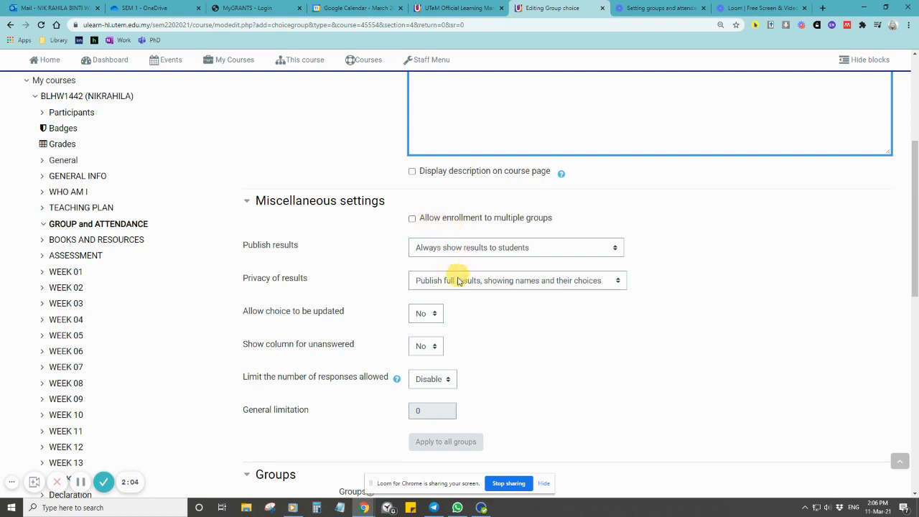
scroll(474, 302, "down", 1)
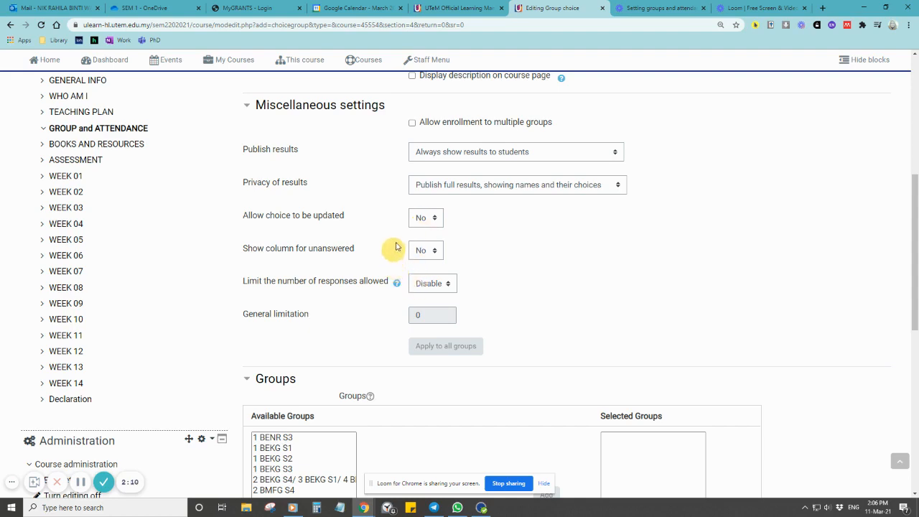
scroll(410, 294, "down", 2)
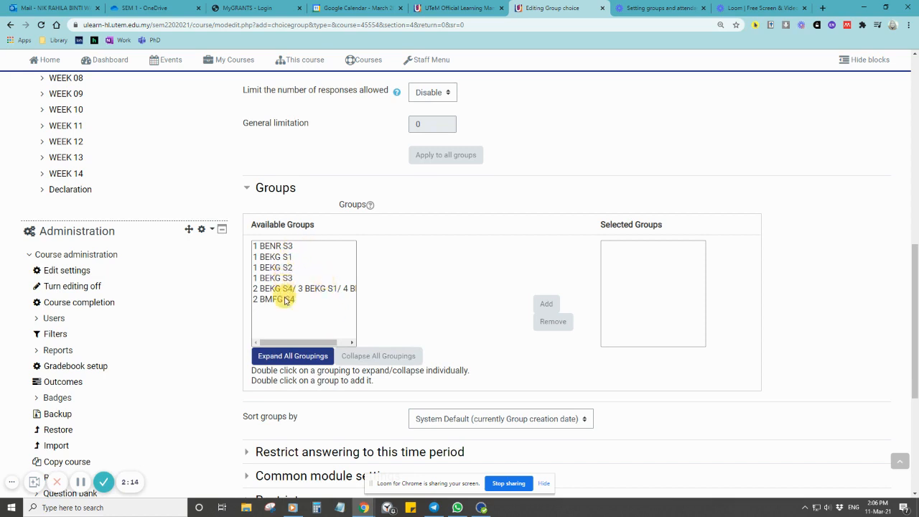
left_click(283, 246)
left_click(574, 314)
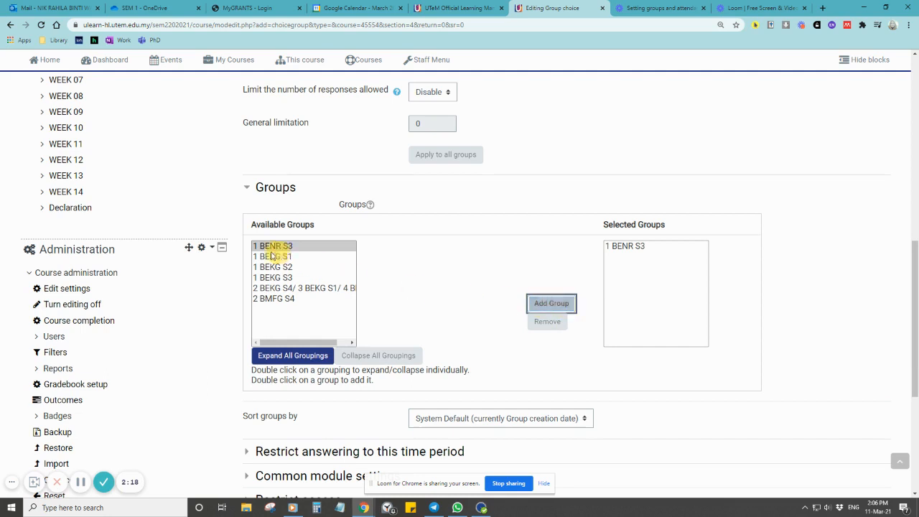
left_click(263, 256)
left_click(544, 304)
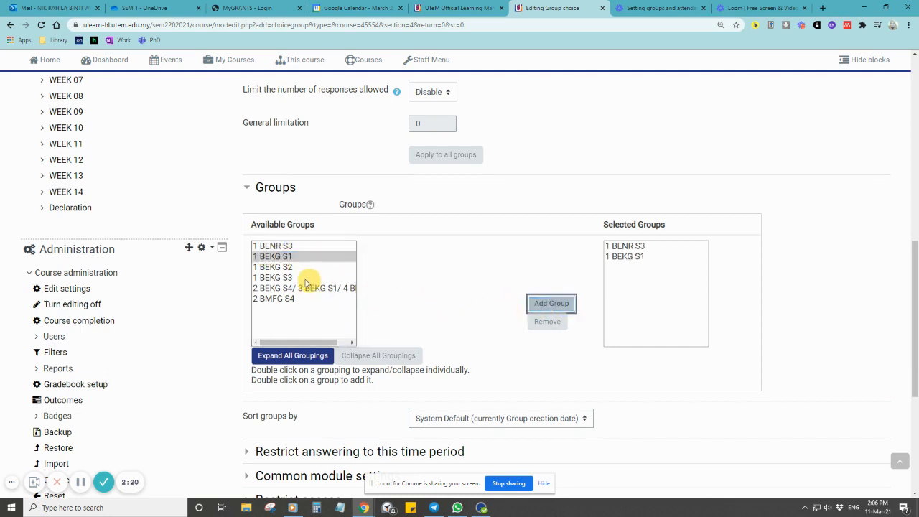
left_click(277, 266)
left_click(550, 304)
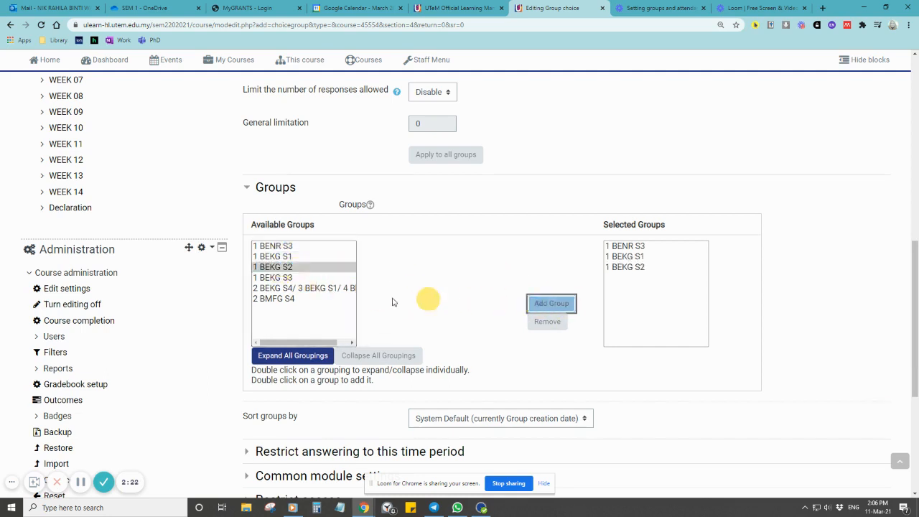
left_click(288, 277)
left_click(543, 308)
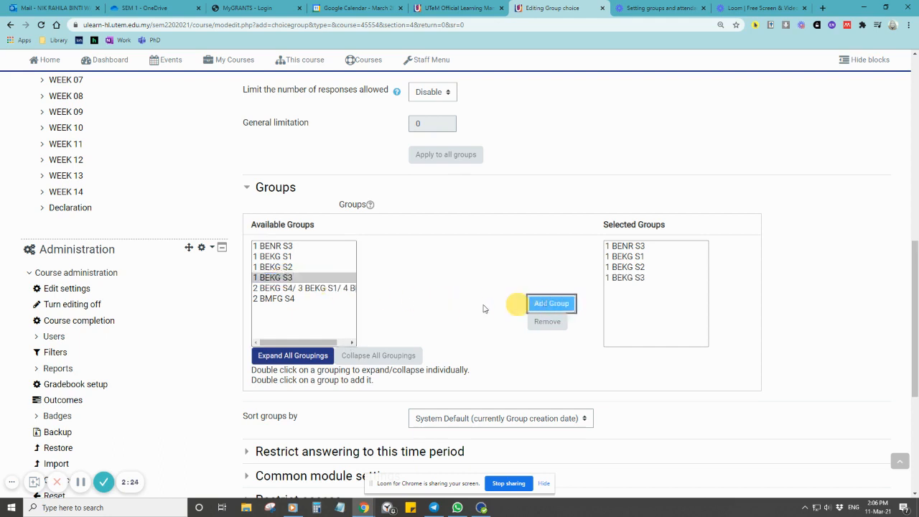
left_click(326, 291)
left_click(543, 302)
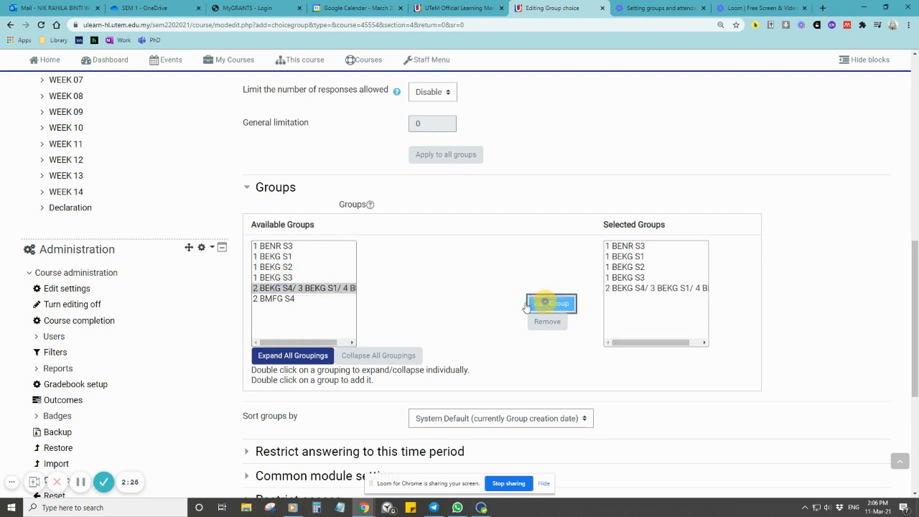
left_click(313, 299)
left_click(550, 304)
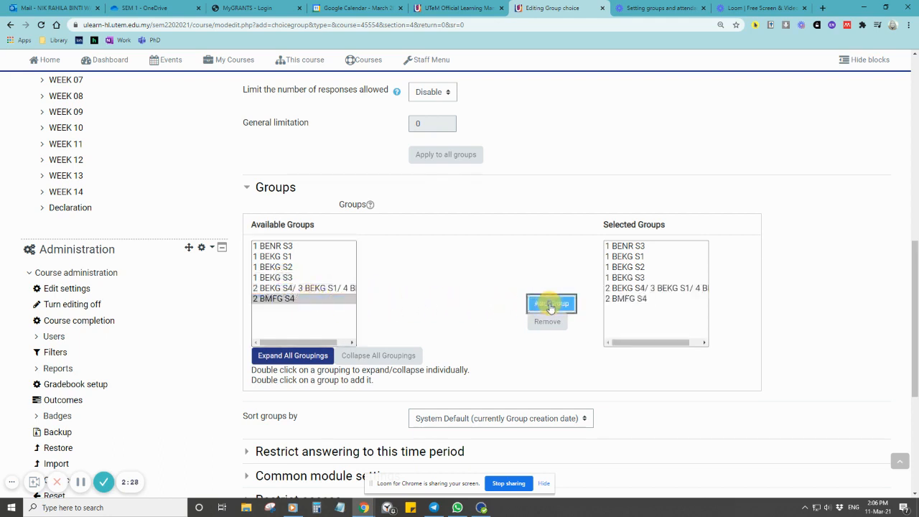
Step: Save the group choice, return to the course page and go to its GROUP and ATTENDANCE section
scroll(541, 338, "down", 3)
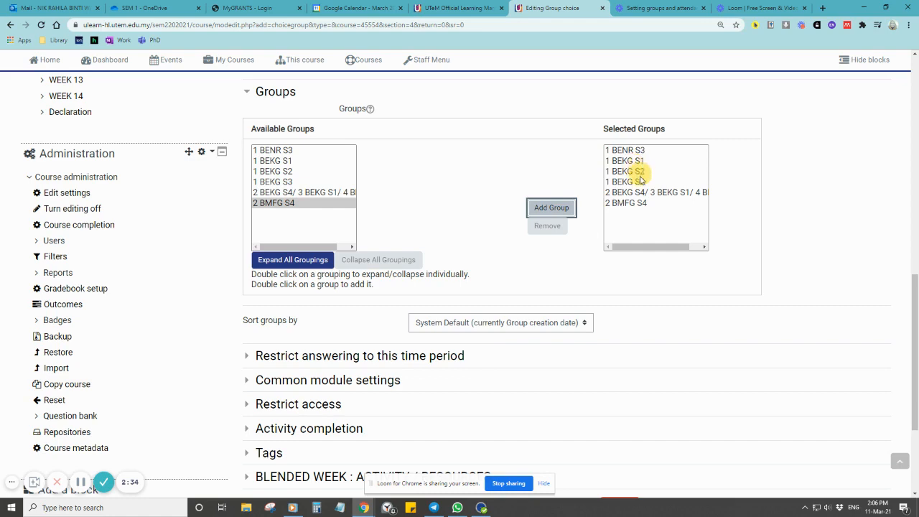
scroll(595, 264, "down", 5)
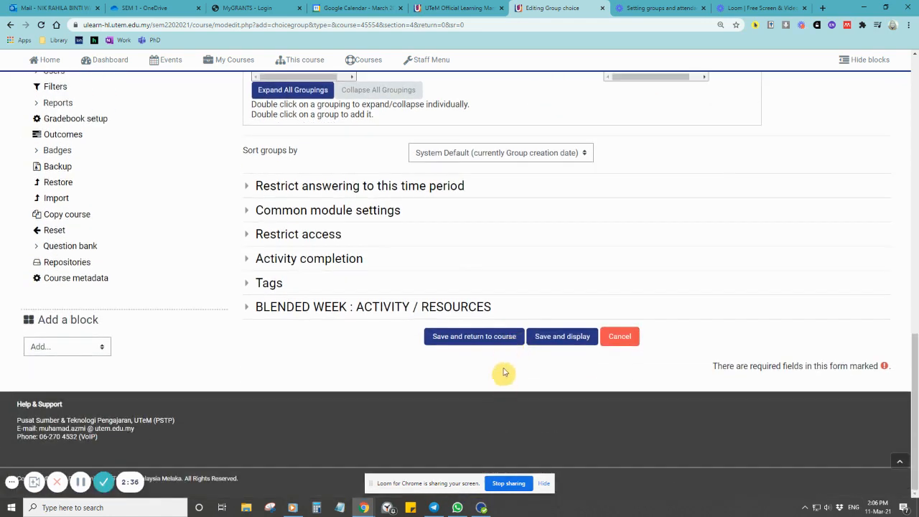
left_click(499, 340)
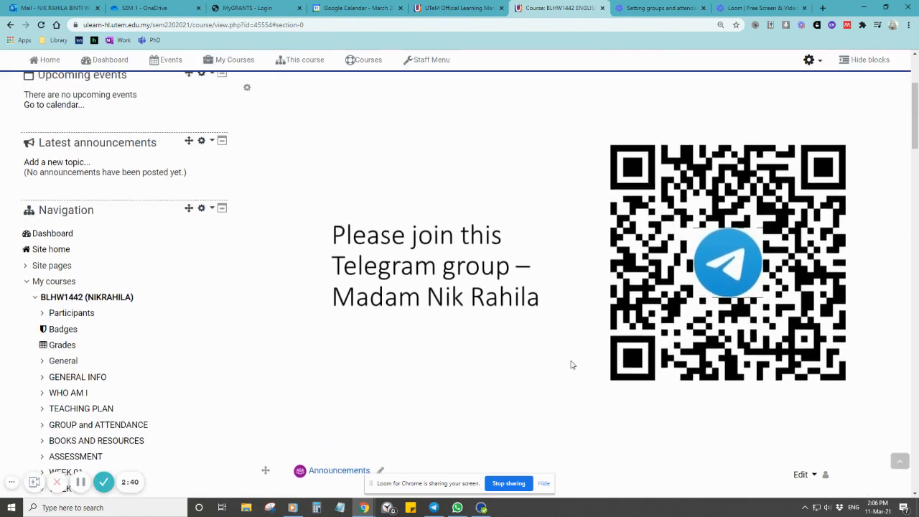
scroll(570, 365, "down", 6)
scroll(570, 364, "down", 3)
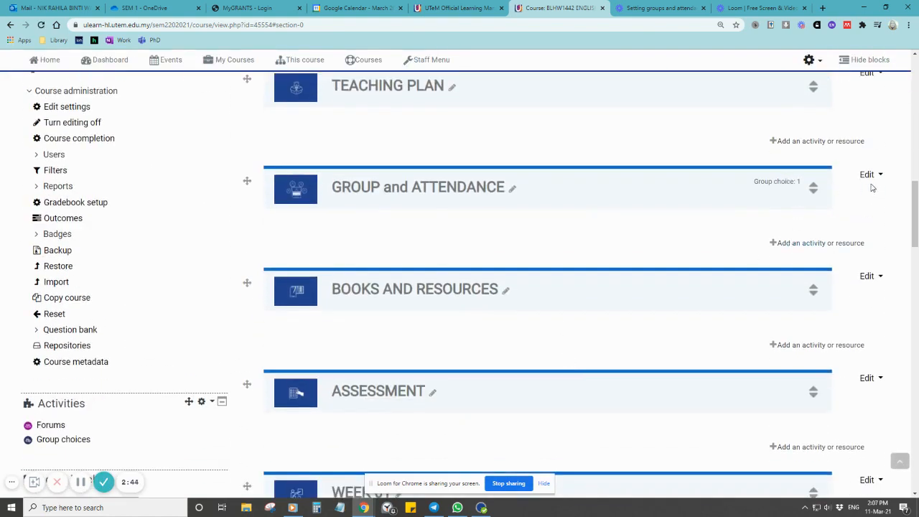
Step: Expand the GROUP and ATTENDANCE section and start adding an Attendance activity to it
left_click(813, 192)
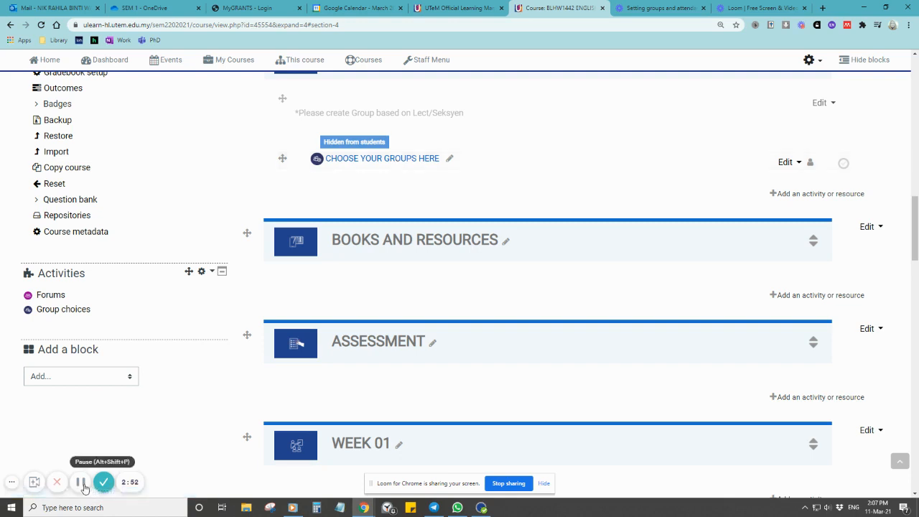
left_click(82, 484)
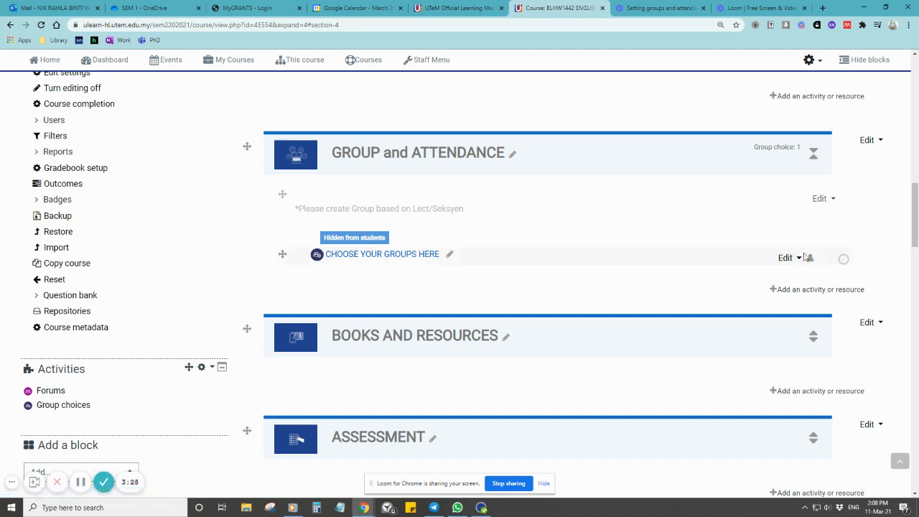
left_click(800, 291)
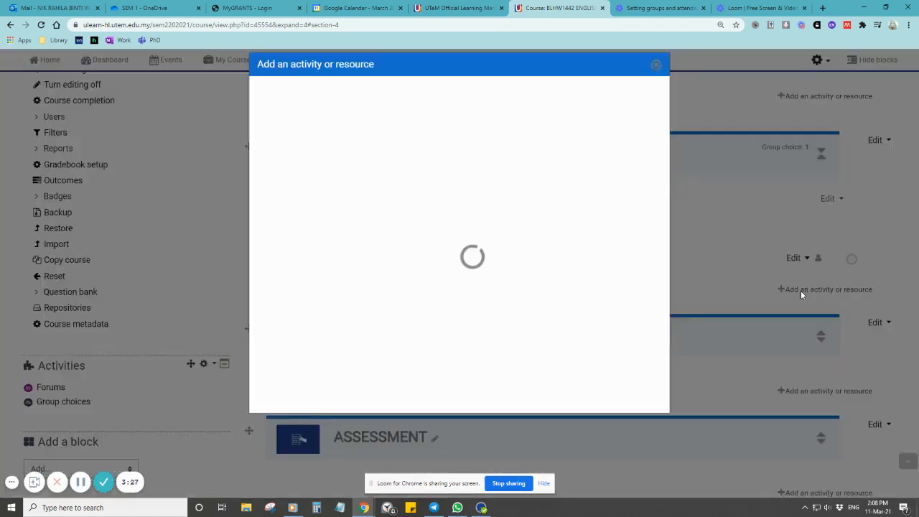
left_click(358, 164)
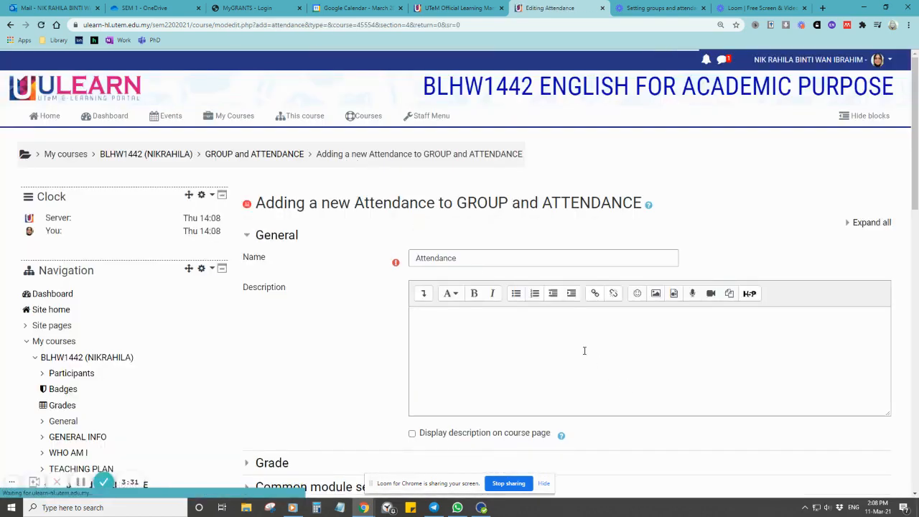
Step: Name the new attendance activity "1 BENR S3 8:00-10:00 MON"
left_click(489, 256)
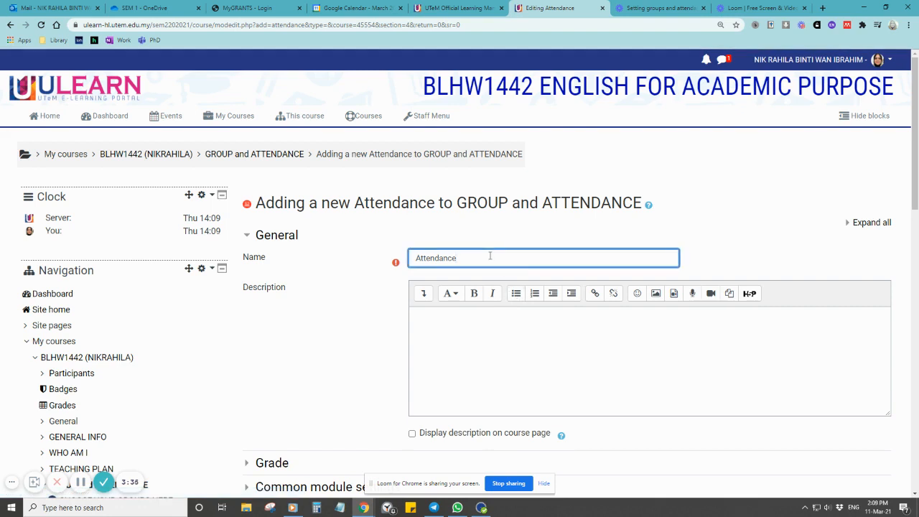
key("BackSpace")
key("BackSpace")
key("BackSpace")
type("S3 8:00-10:00 MON")
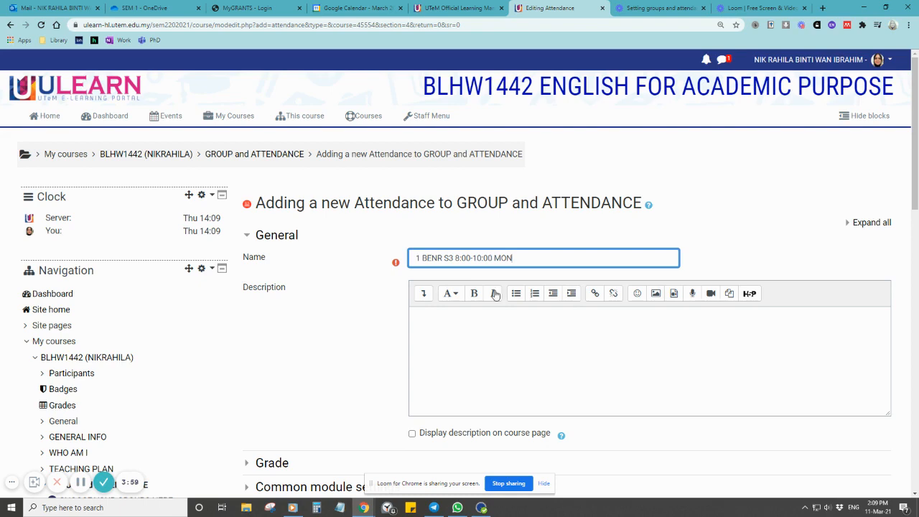
Step: Set the attendance activity's grade type to None
scroll(491, 345, "down", 2)
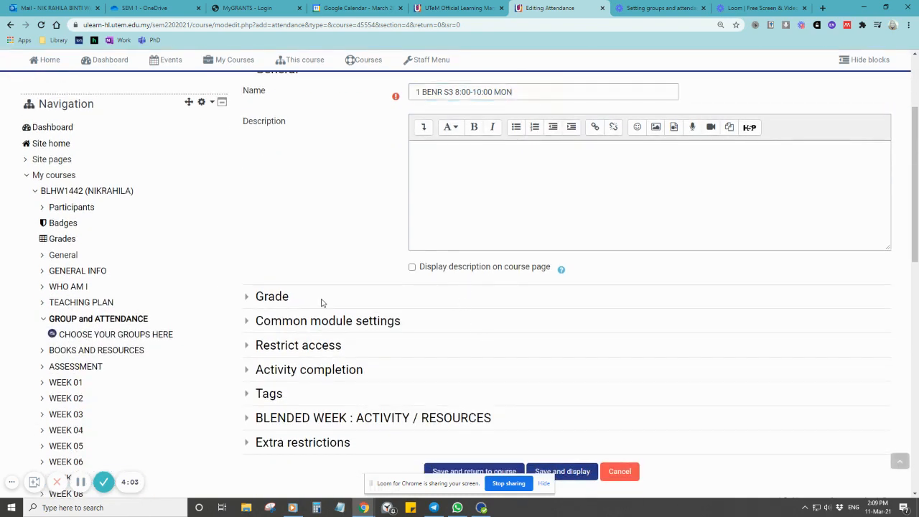
left_click(284, 299)
scroll(285, 303, "down", 2)
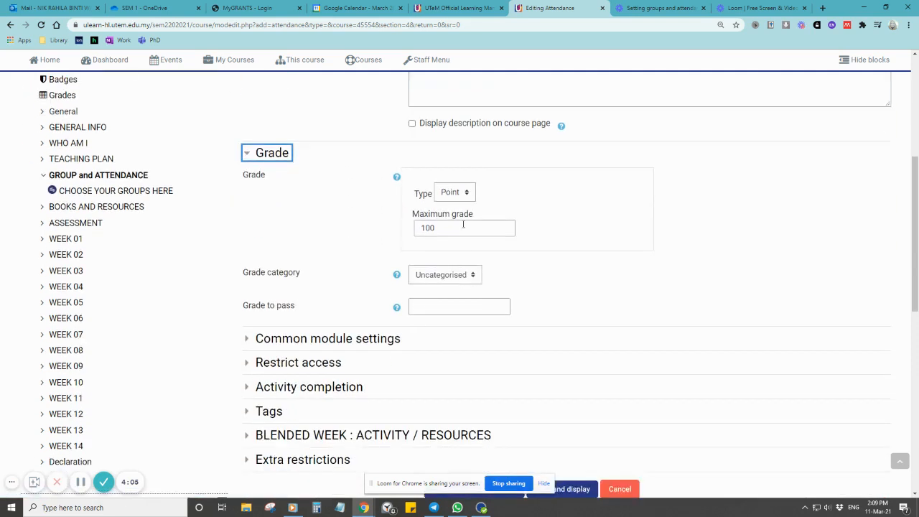
left_click(467, 193)
left_click(463, 208)
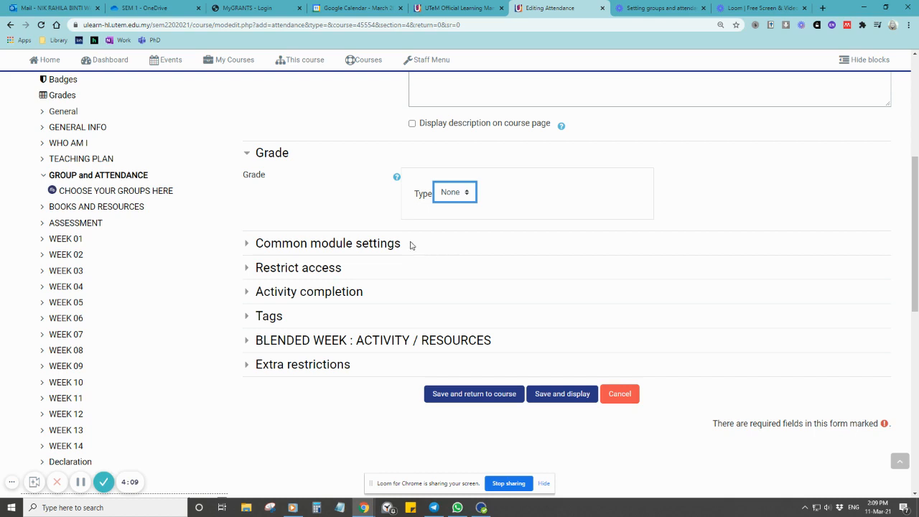
Step: Set the attendance activity's group mode to Separate groups and keep its grouping at None
left_click(385, 244)
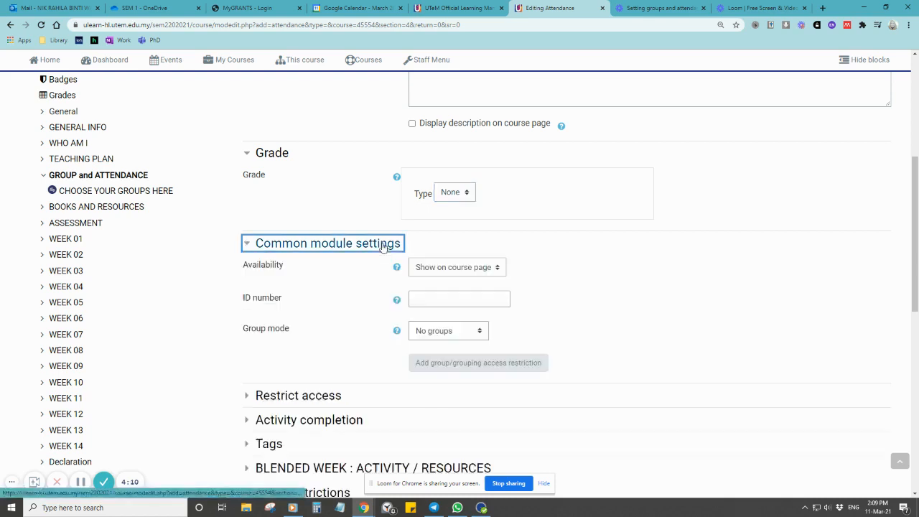
left_click(454, 331)
scroll(456, 317, "down", 1)
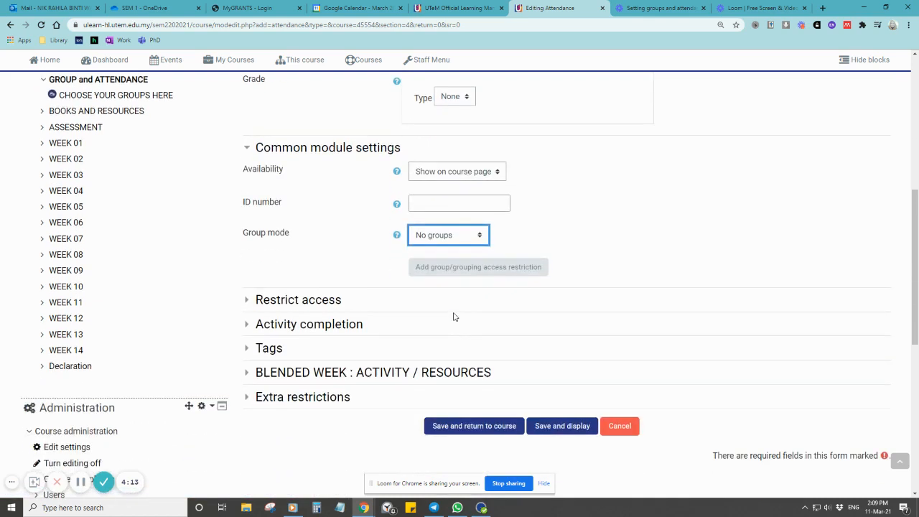
left_click(469, 236)
left_click(466, 260)
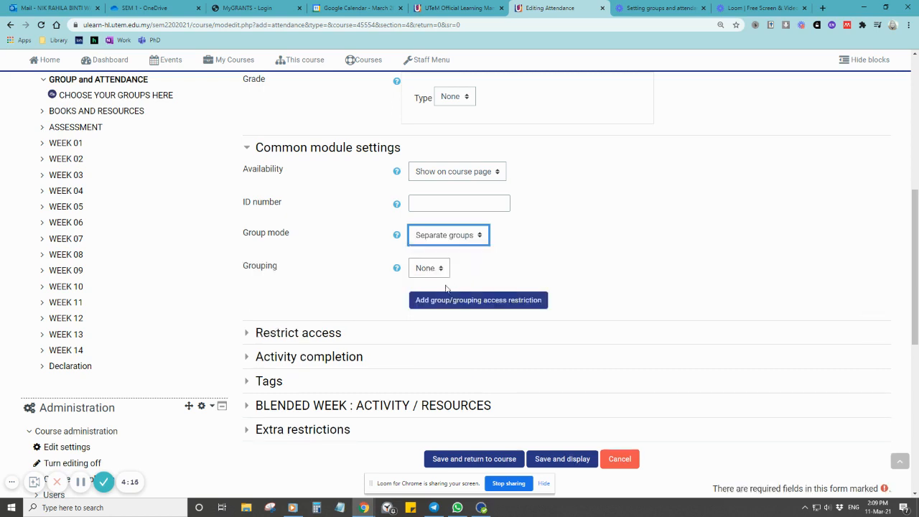
left_click(435, 270)
left_click(435, 270)
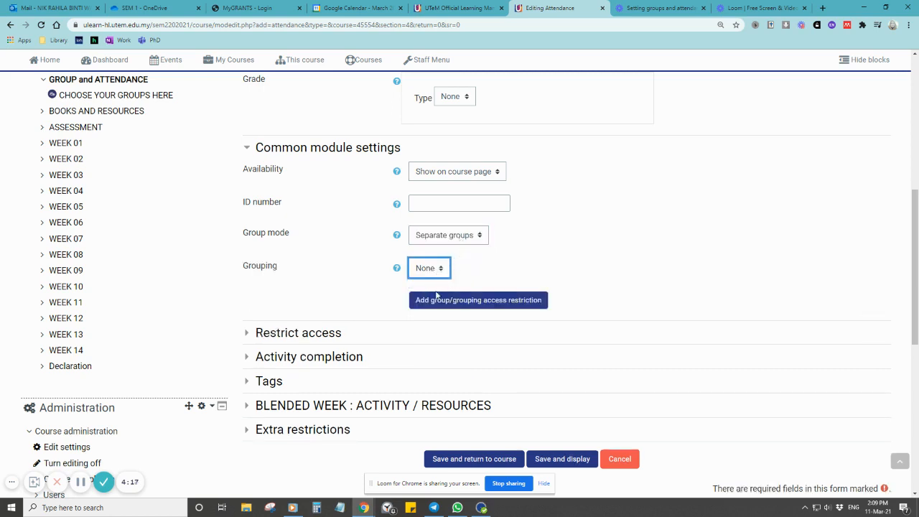
Step: Add a group access restriction so that only students in group 1 BENR S3 can access the attendance activity
scroll(393, 312, "down", 1)
left_click(328, 285)
scroll(437, 323, "down", 1)
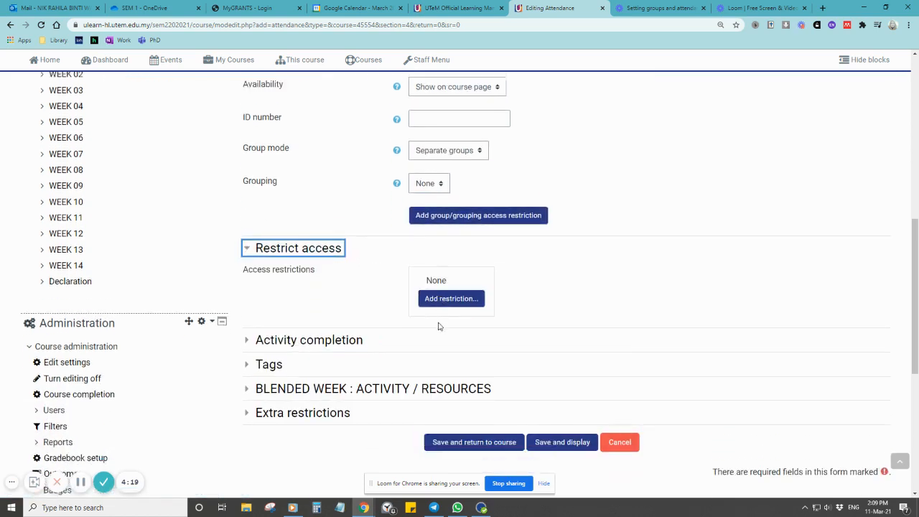
left_click(442, 287)
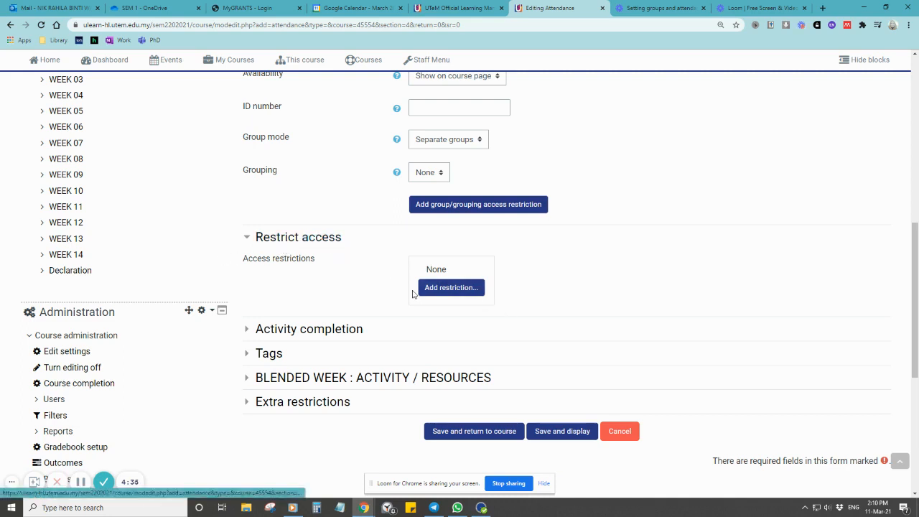
left_click(457, 288)
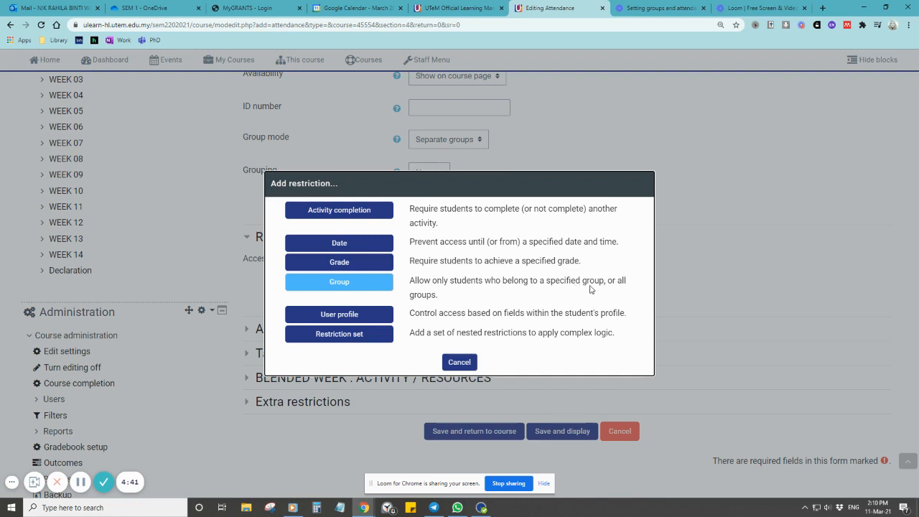
left_click(357, 287)
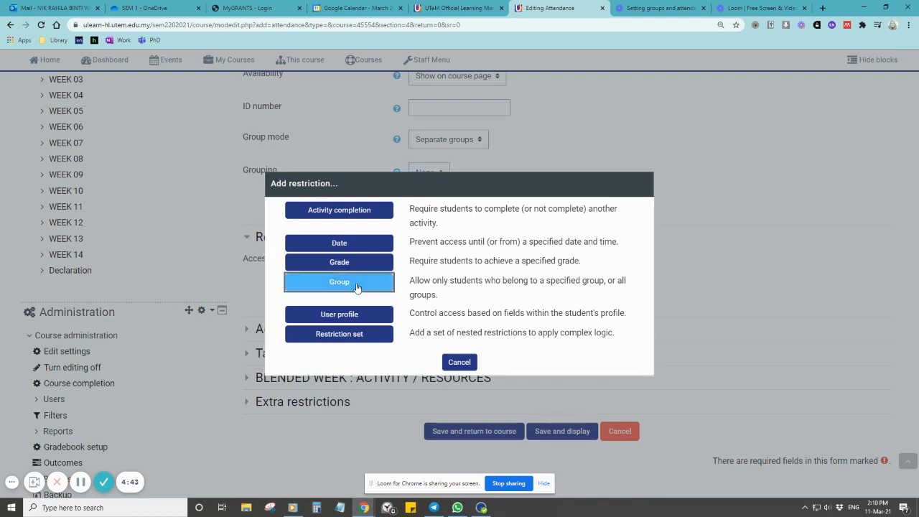
left_click(494, 311)
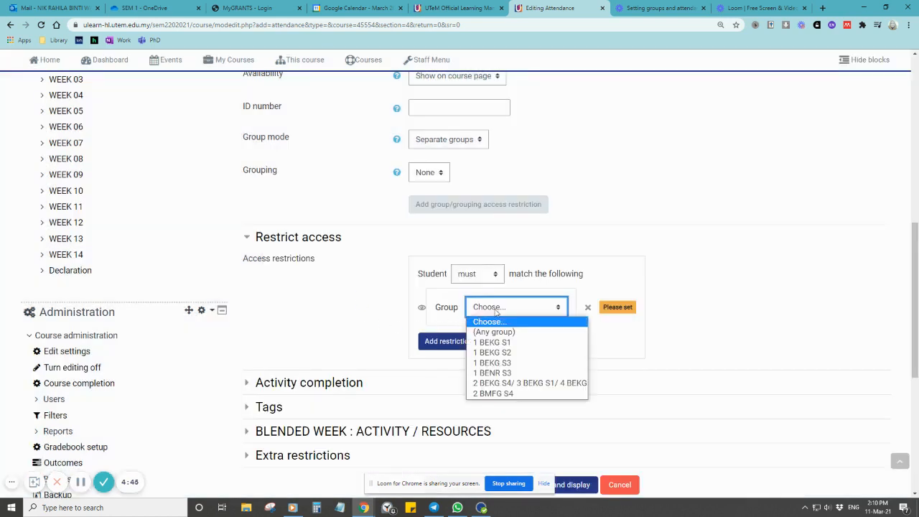
scroll(501, 277, "up", 10)
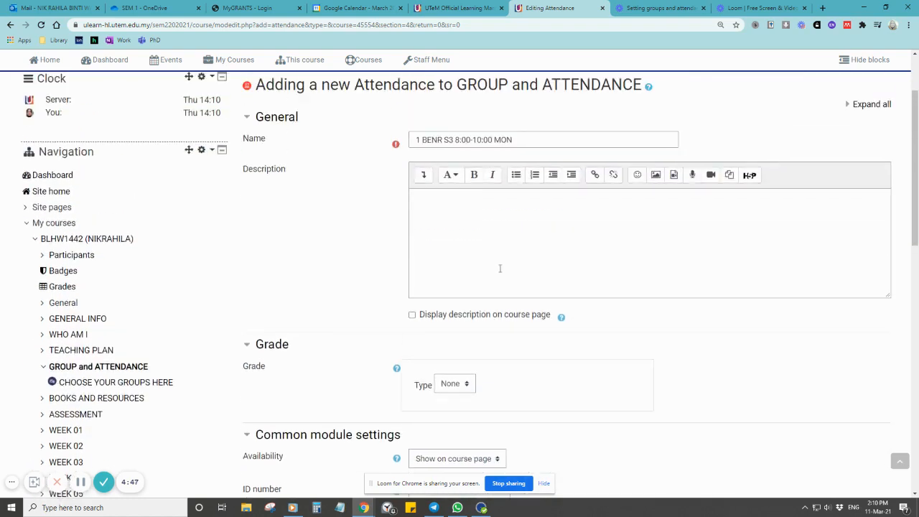
scroll(488, 337, "down", 10)
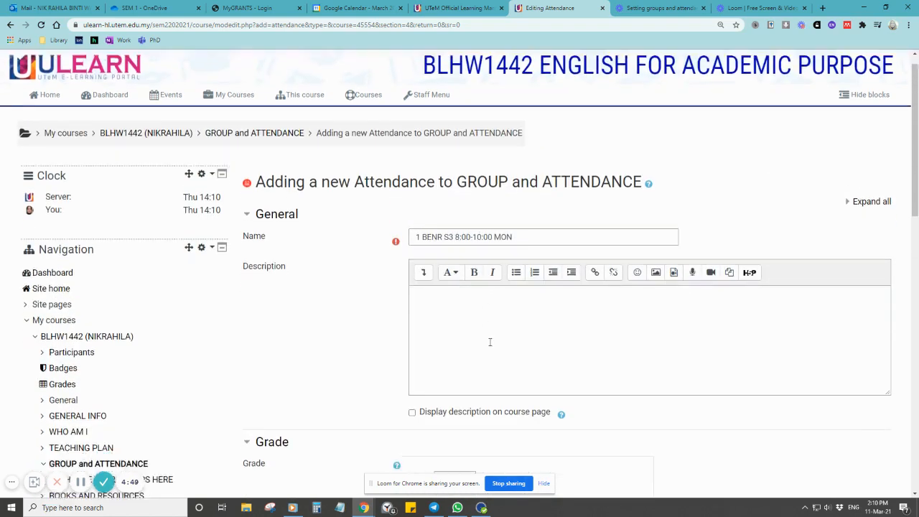
left_click(502, 310)
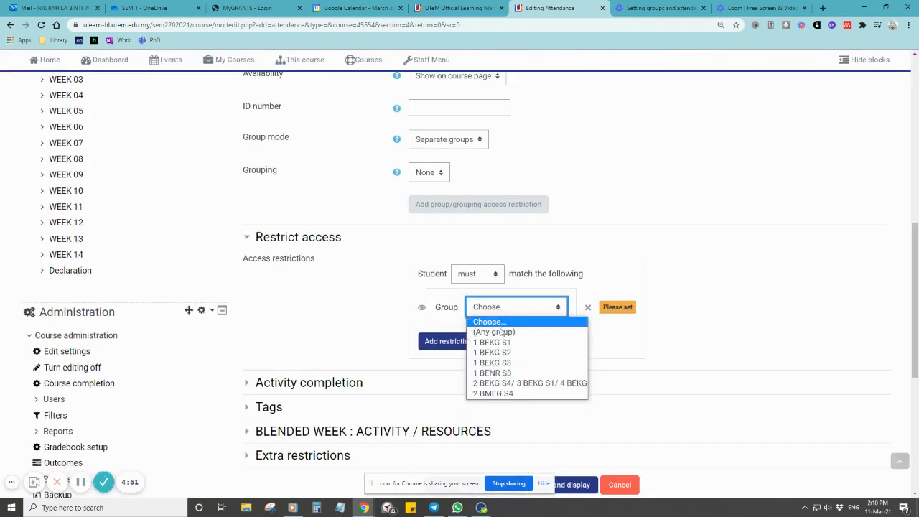
left_click(499, 373)
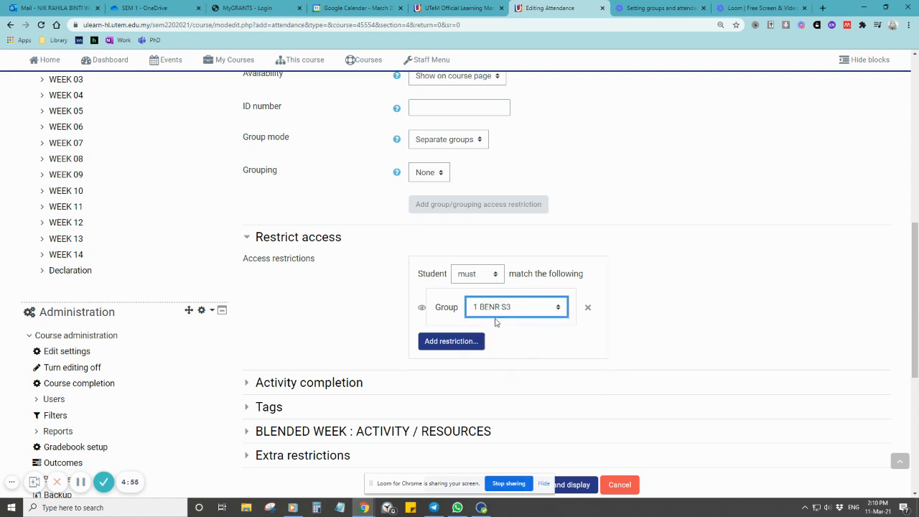
left_click(472, 344)
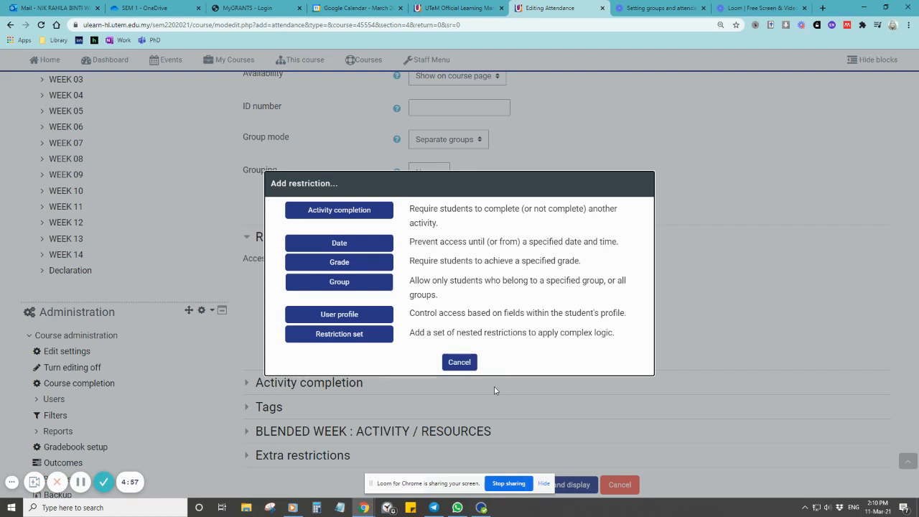
left_click(463, 362)
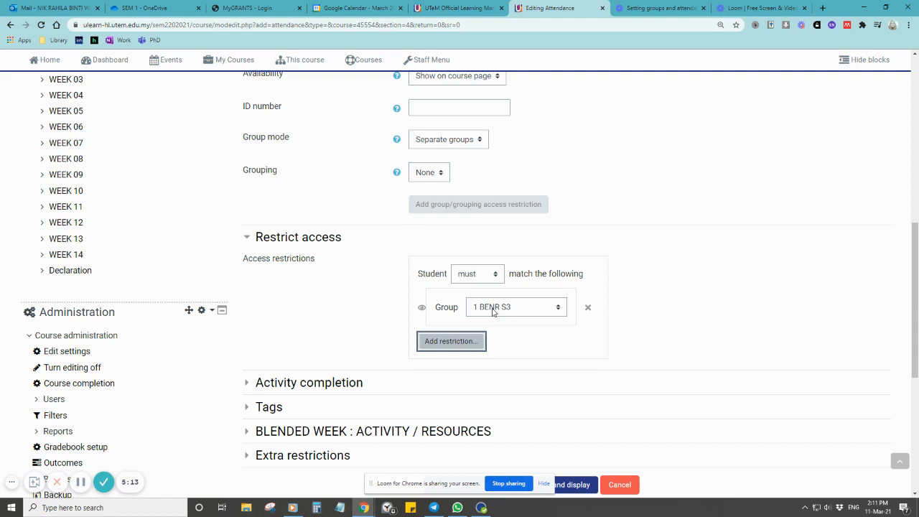
Step: Review the activity completion settings, save the attendance activity and return to the course's GROUP and ATTENDANCE section
scroll(498, 342, "down", 3)
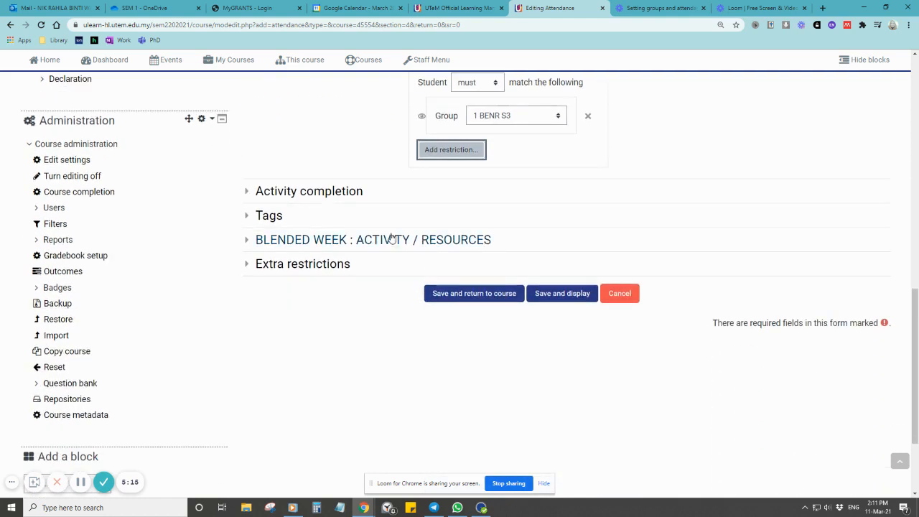
left_click(344, 192)
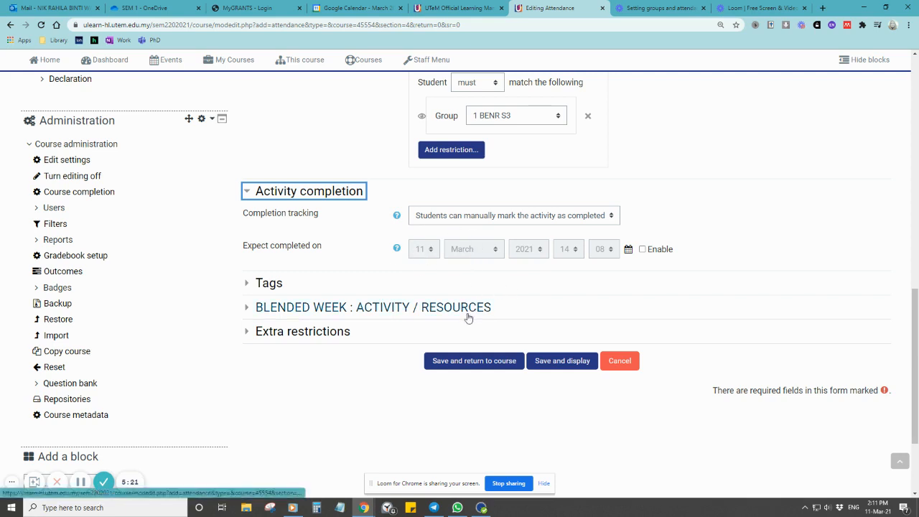
left_click(474, 360)
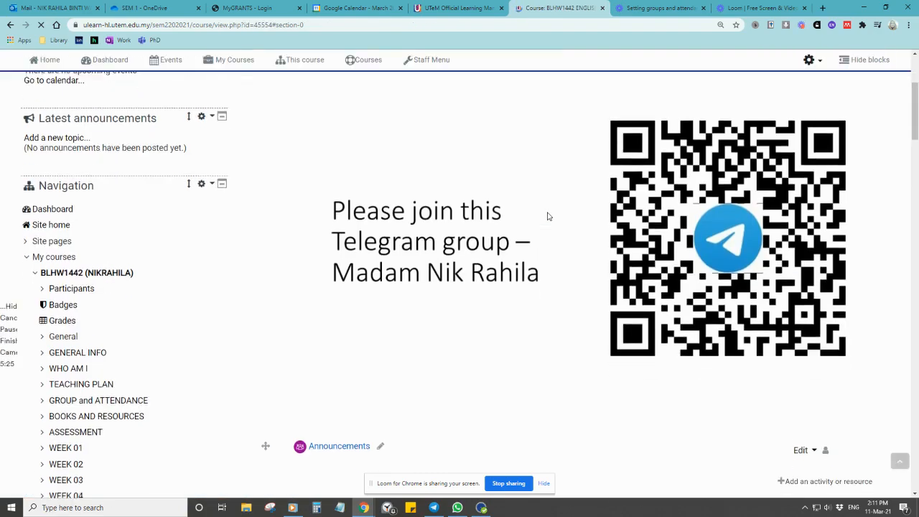
scroll(527, 239, "down", 3)
scroll(527, 239, "down", 8)
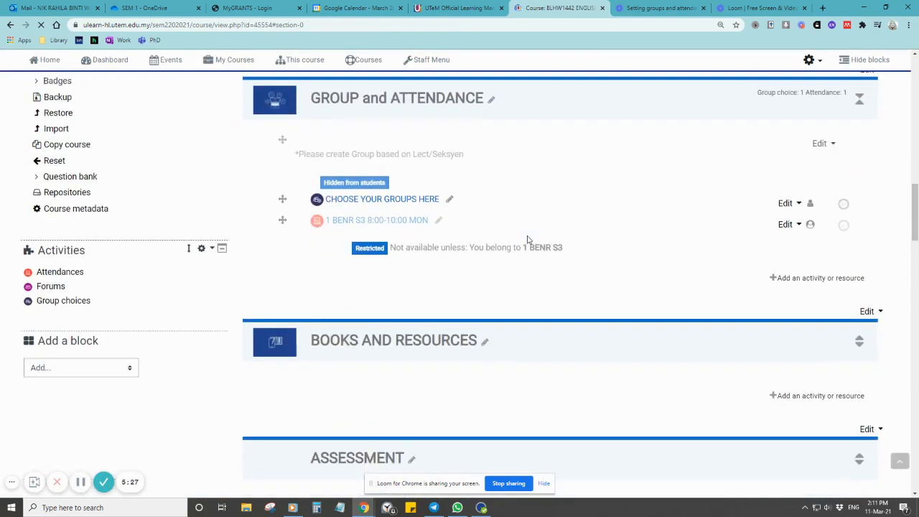
Step: Open the 1 BENR S3 8:00-10:00 MON attendance activity and start adding a session
left_click(381, 222)
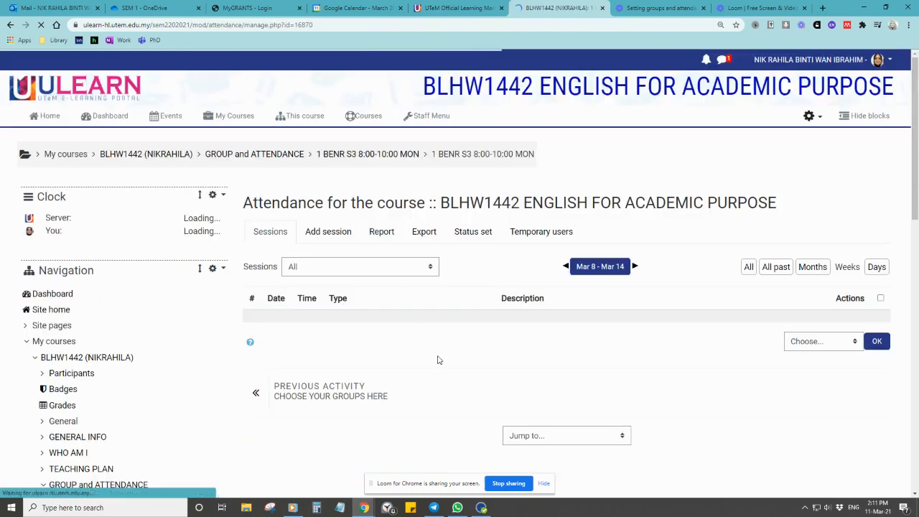
scroll(439, 360, "down", 1)
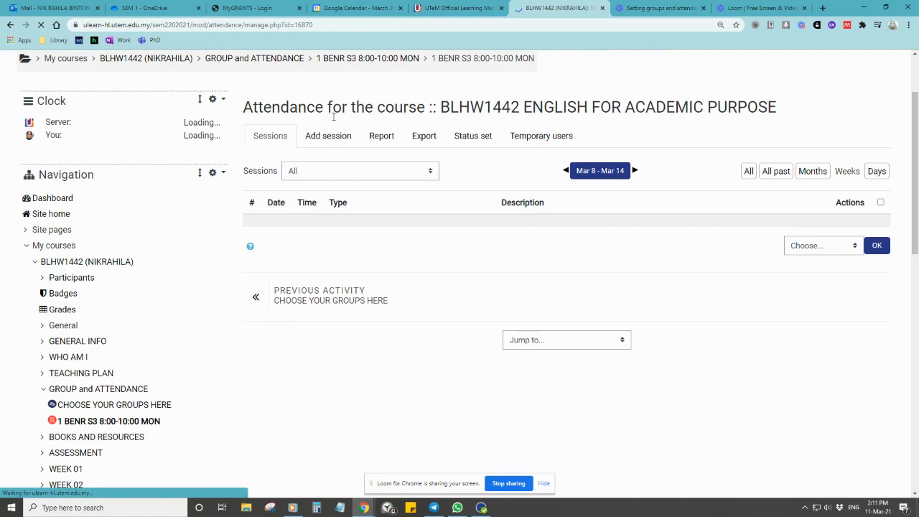
left_click(333, 141)
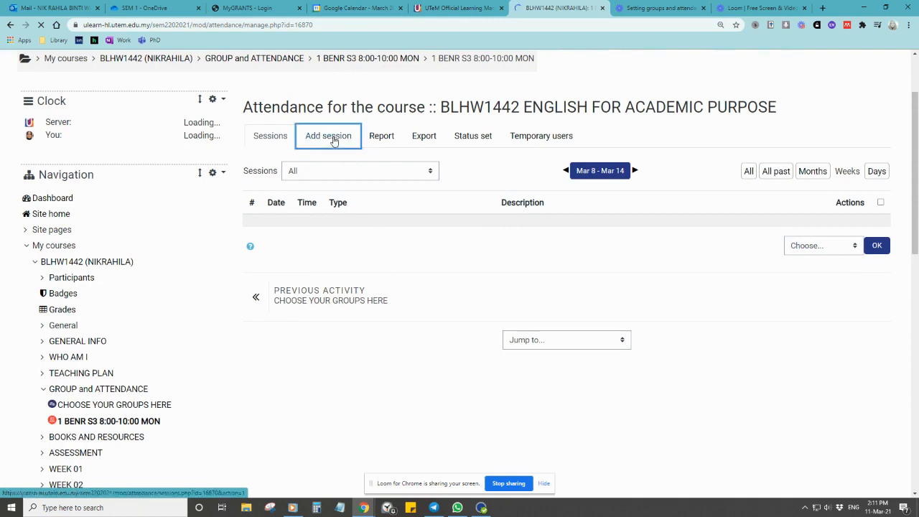
Step: Assign the new session to group 1 BENR S3 and set its date to 15 March 2021
scroll(434, 278, "down", 2)
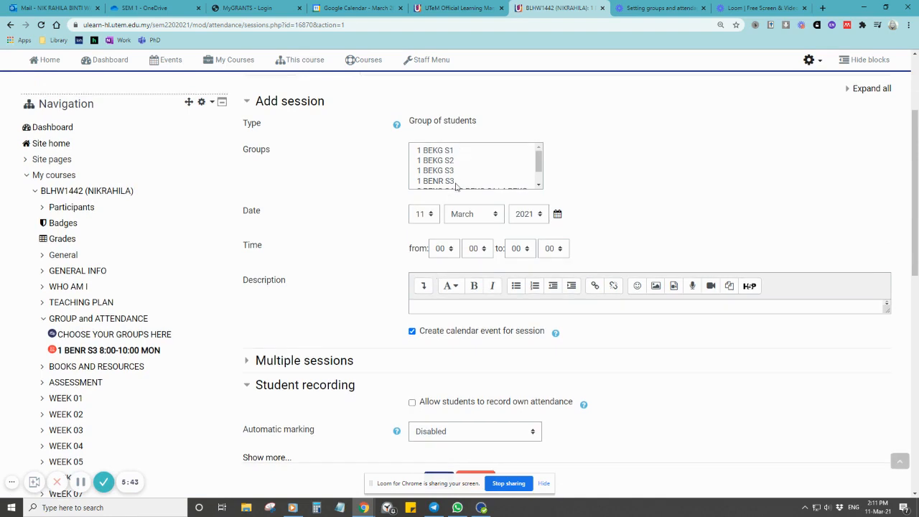
left_click(454, 182)
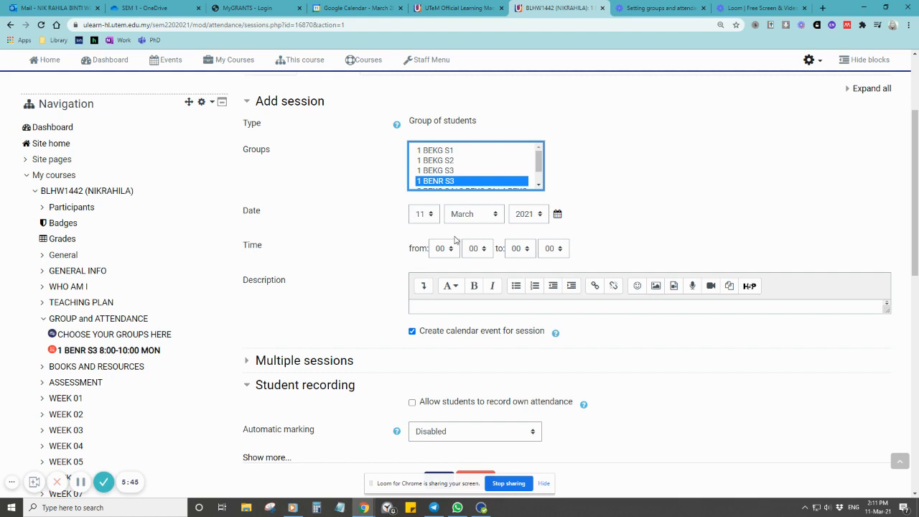
left_click(431, 214)
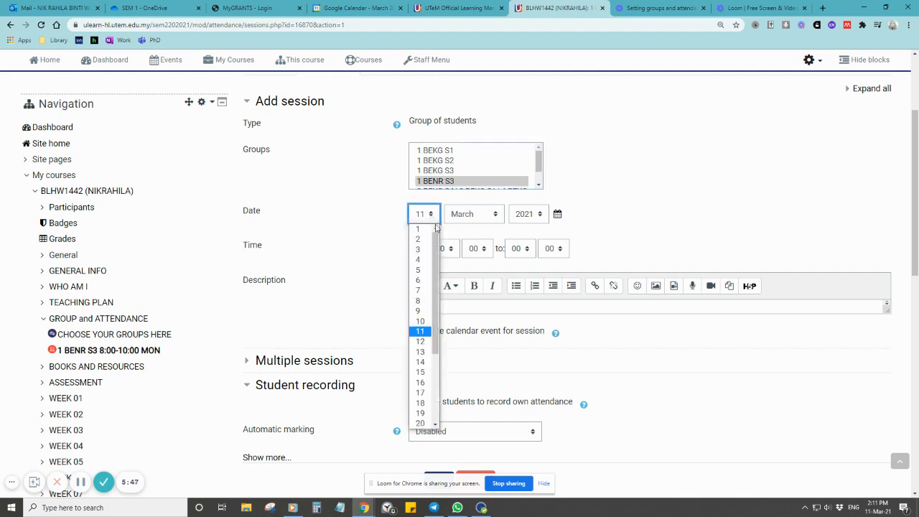
left_click(422, 373)
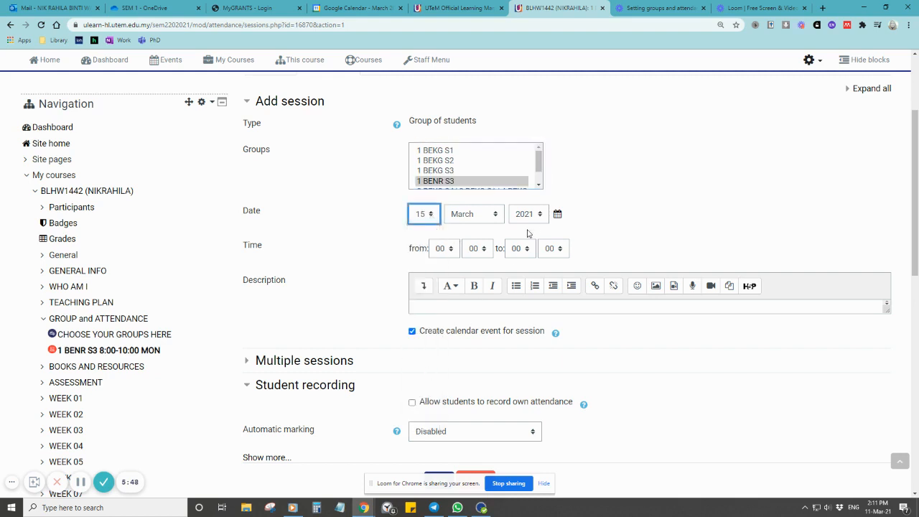
Step: Set the new session's time to run from 08:00 to 10:00
left_click(449, 250)
left_click(444, 346)
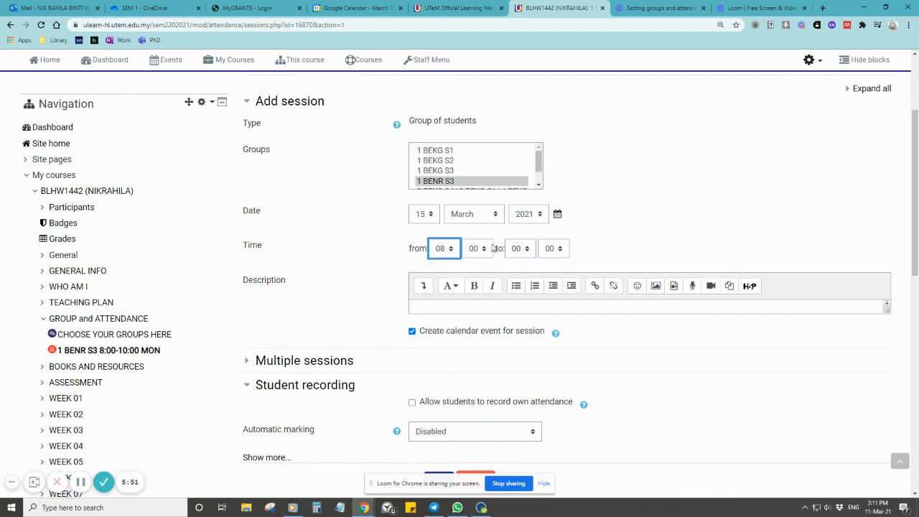
left_click(530, 249)
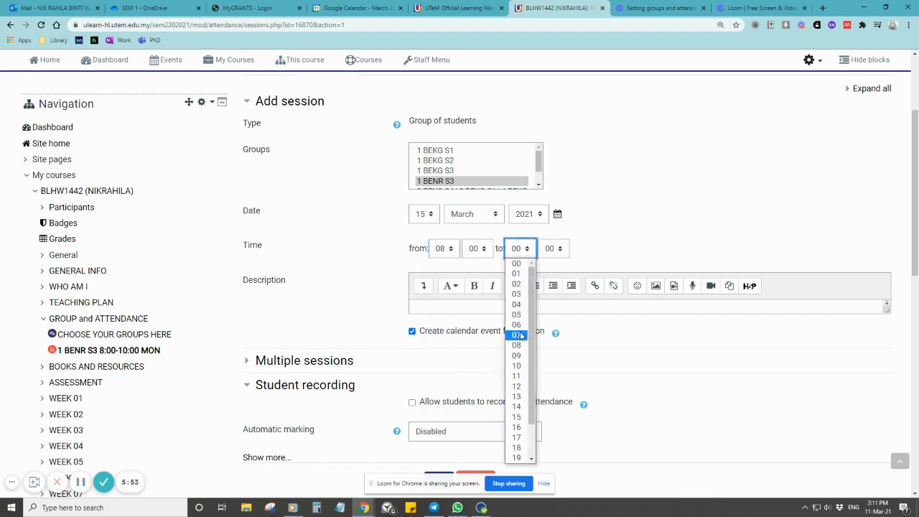
left_click(518, 366)
Step: Enter CLASS 01 as the session's description, without a trailing blank line
left_click(493, 302)
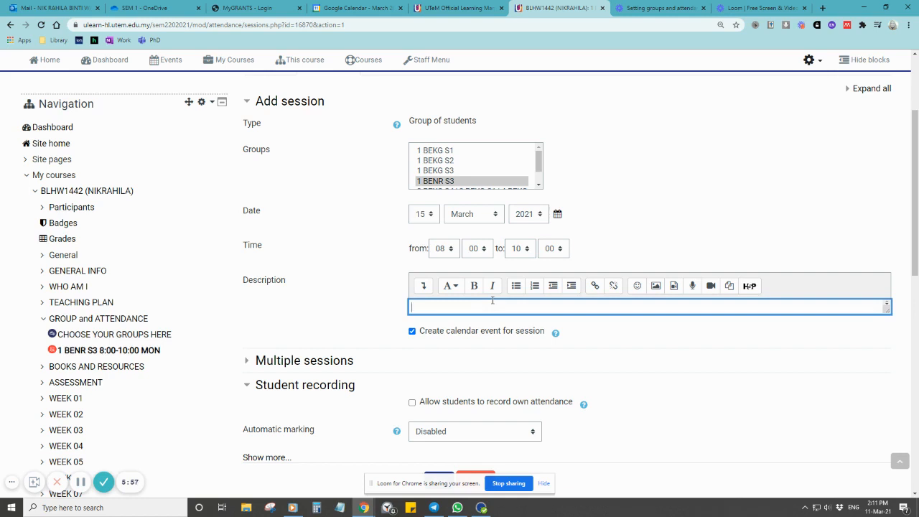
type("CLASS 01")
key("Return")
scroll(439, 337, "up", 2)
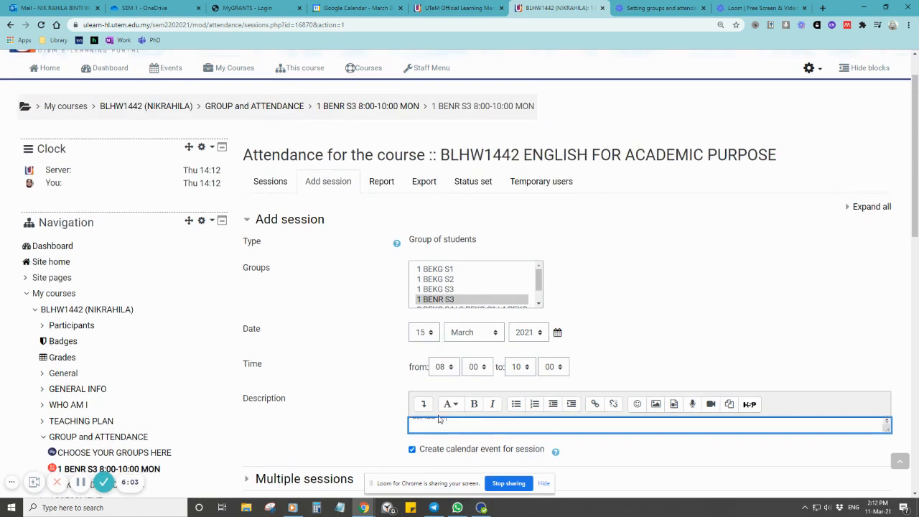
key("BackSpace")
left_click(641, 456)
Step: Enable repeating of the session under the multiple-session settings and have it repeat on Monday
scroll(642, 457, "down", 1)
scroll(641, 456, "down", 2)
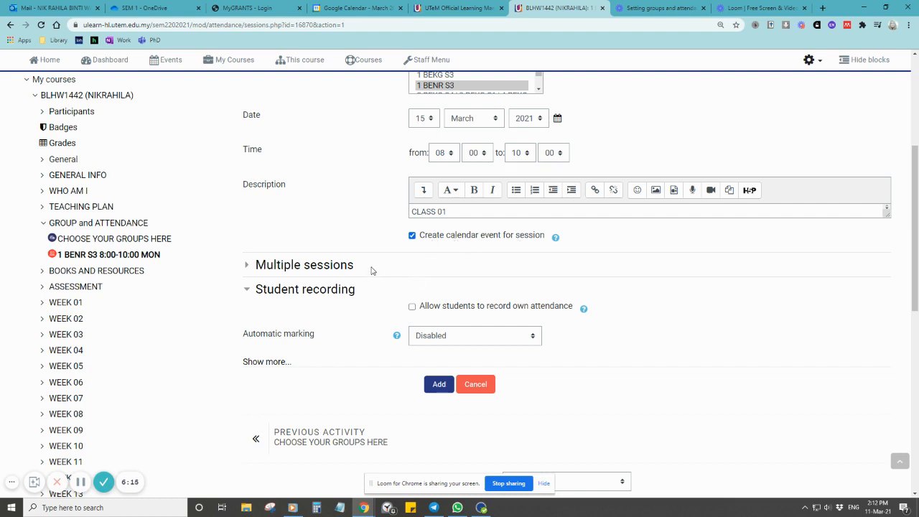
left_click(334, 267)
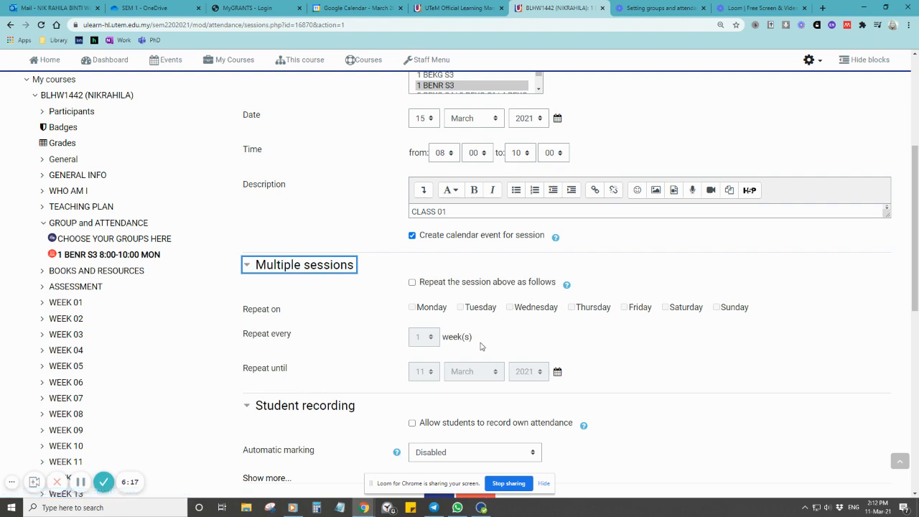
scroll(481, 275, "down", 1)
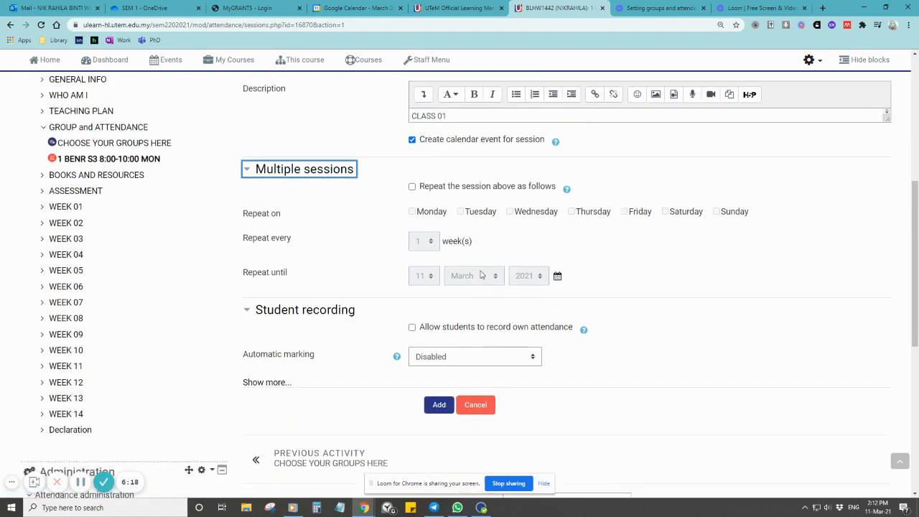
left_click(413, 188)
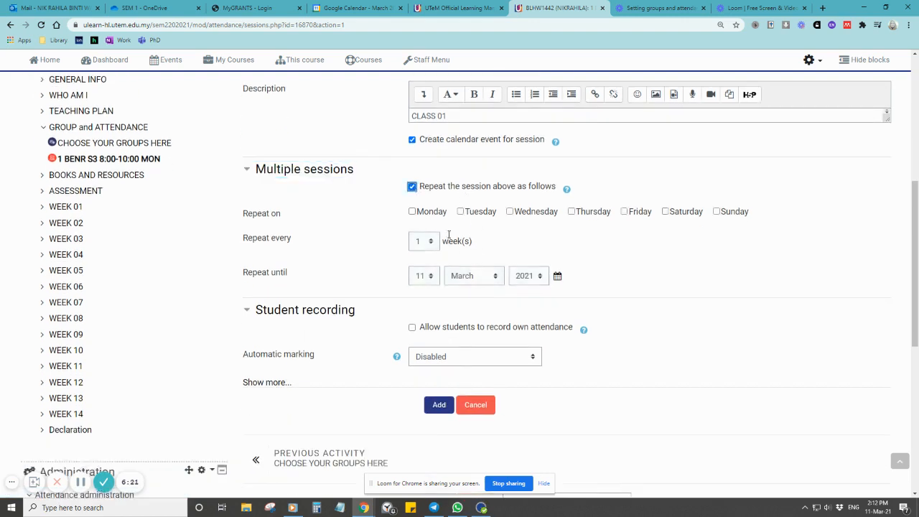
left_click(415, 214)
Step: Set the repeat end date of the weekly session to 21 June 2021
left_click(558, 276)
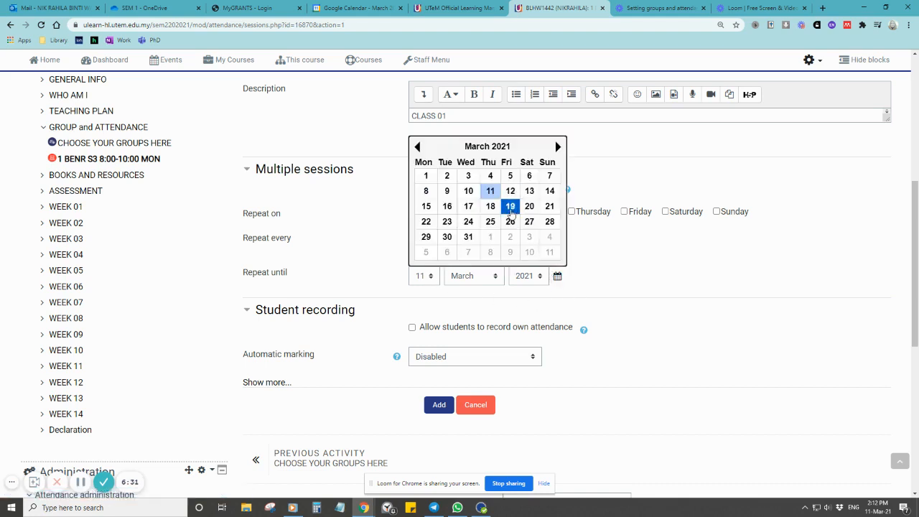
left_click(559, 146)
left_click(558, 146)
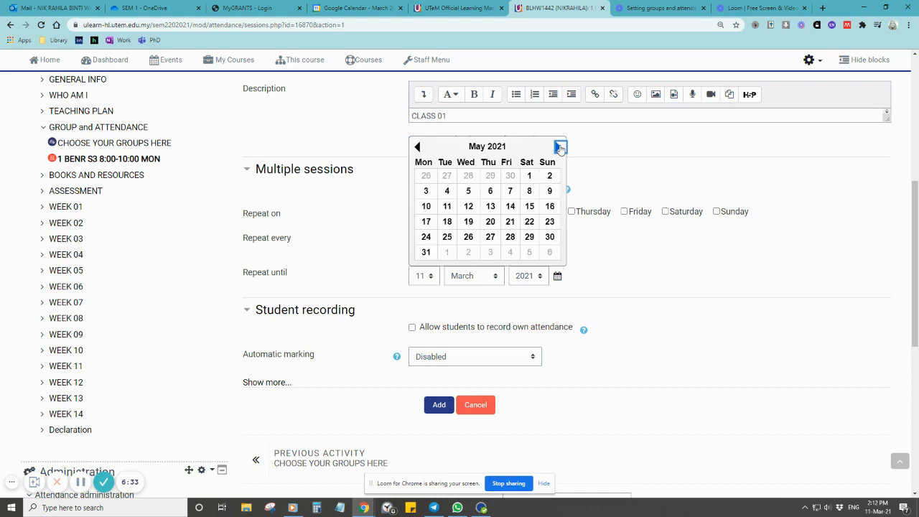
left_click(559, 146)
left_click(559, 146)
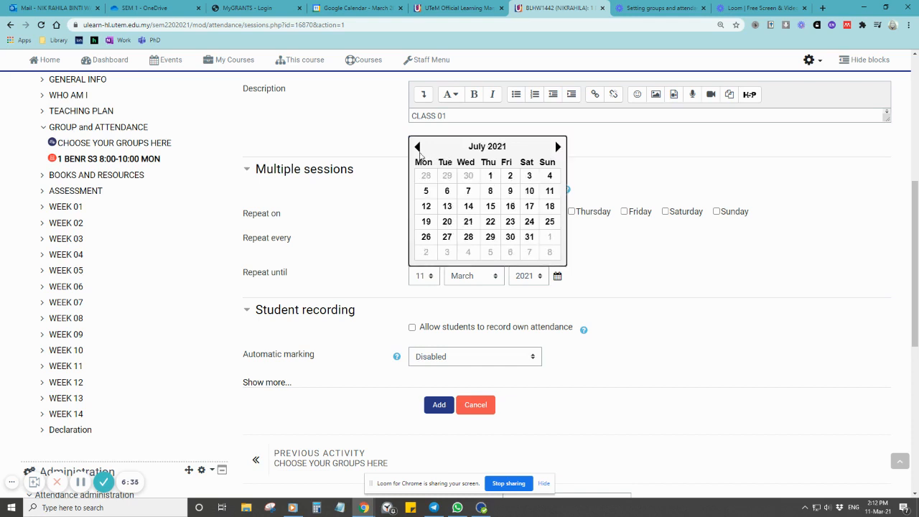
left_click(417, 147)
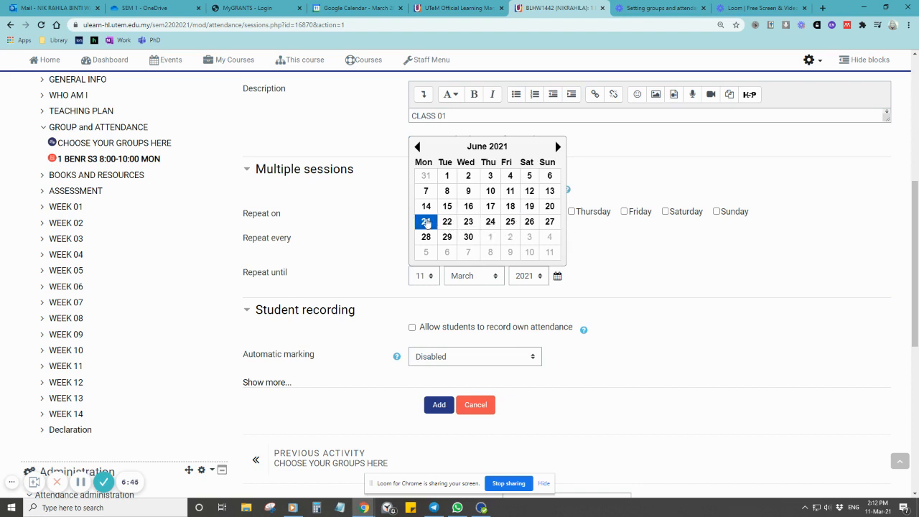
left_click(426, 224)
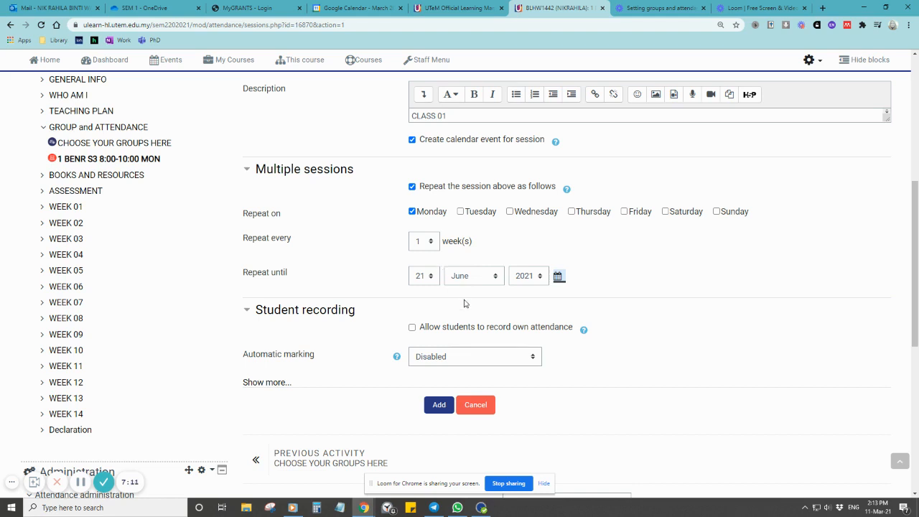
Step: Allow students to record their own attendance and add the repeated sessions
scroll(441, 270, "down", 2)
left_click(412, 231)
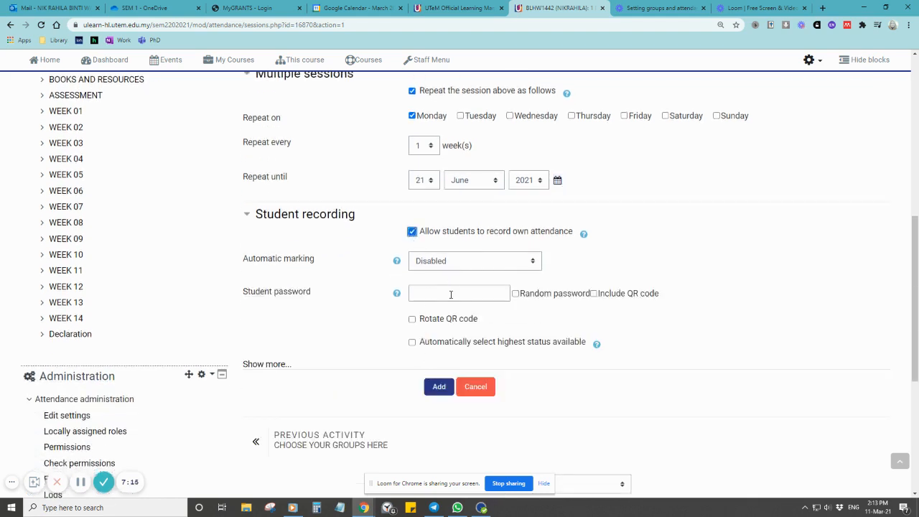
scroll(458, 331, "down", 3)
left_click(438, 244)
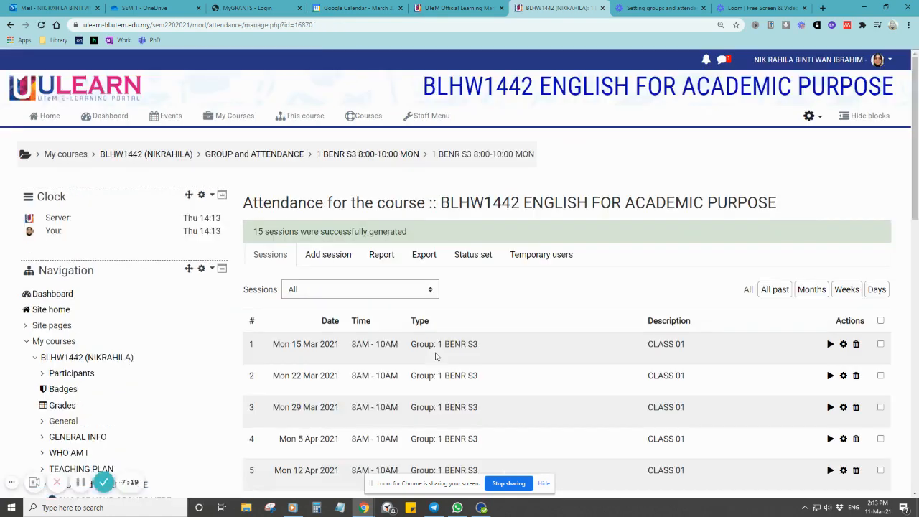
Step: Review the generated session list, checking the dates, times, group, descriptions and the actions available for each session
scroll(435, 356, "down", 4)
scroll(435, 356, "up", 2)
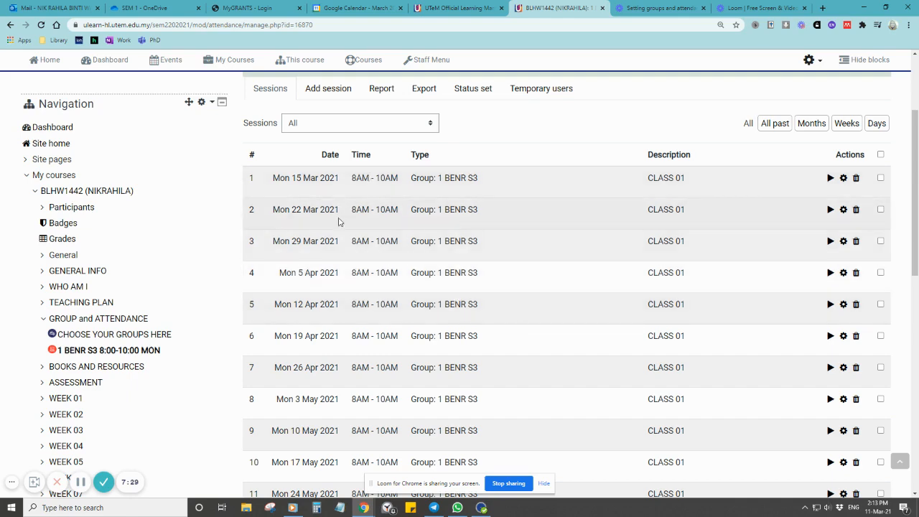
scroll(339, 222, "down", 4)
scroll(338, 222, "up", 2)
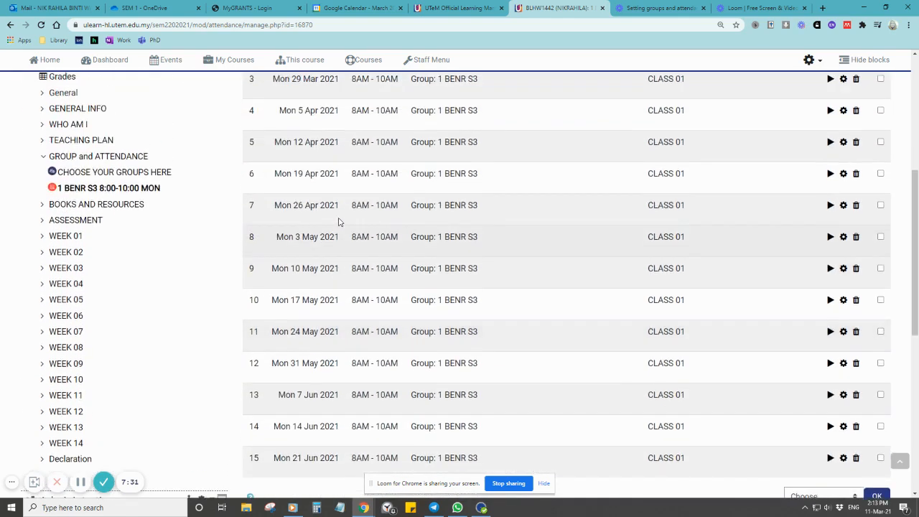
scroll(339, 222, "down", 1)
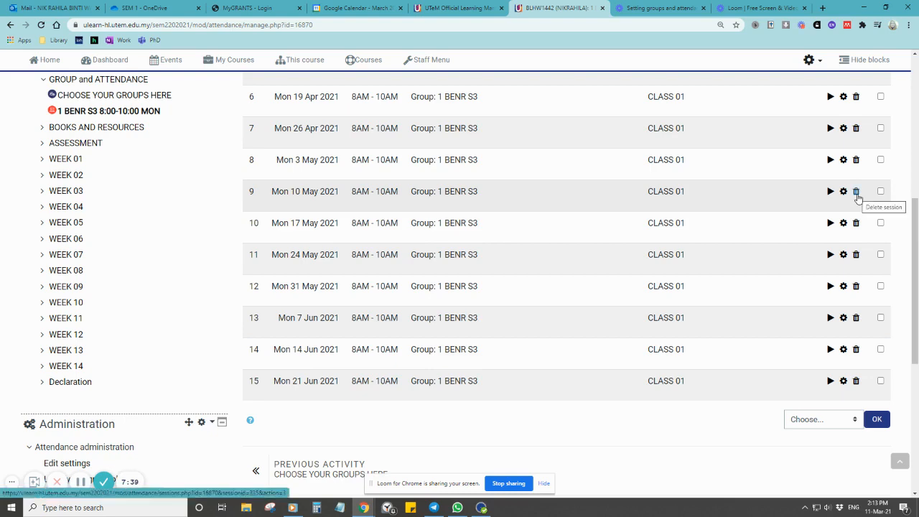
scroll(725, 263, "up", 5)
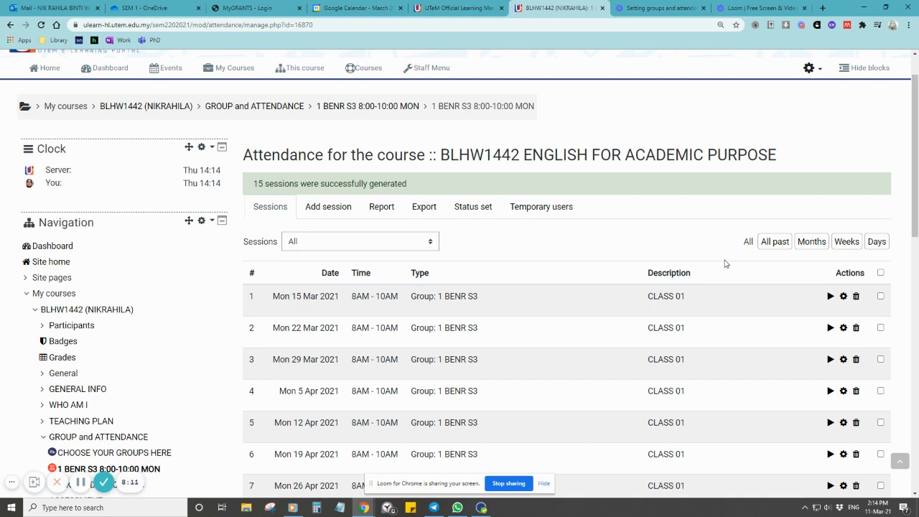
Step: Open the attendance export settings and review the group, user, student identification, session and Excel format options
left_click(427, 210)
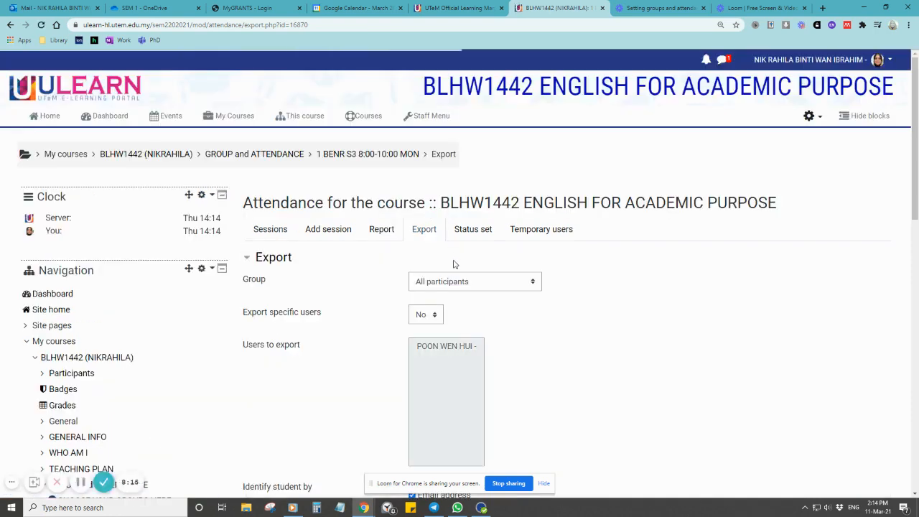
scroll(475, 347, "down", 2)
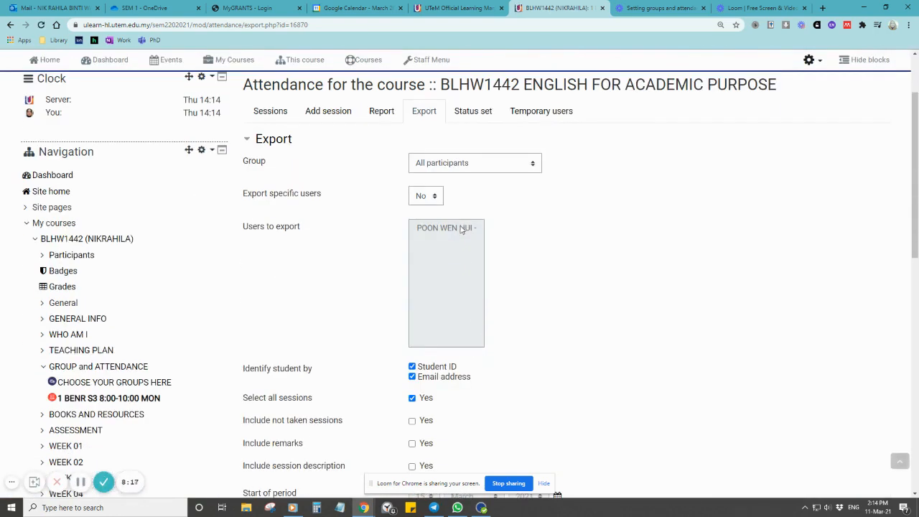
scroll(478, 353, "down", 2)
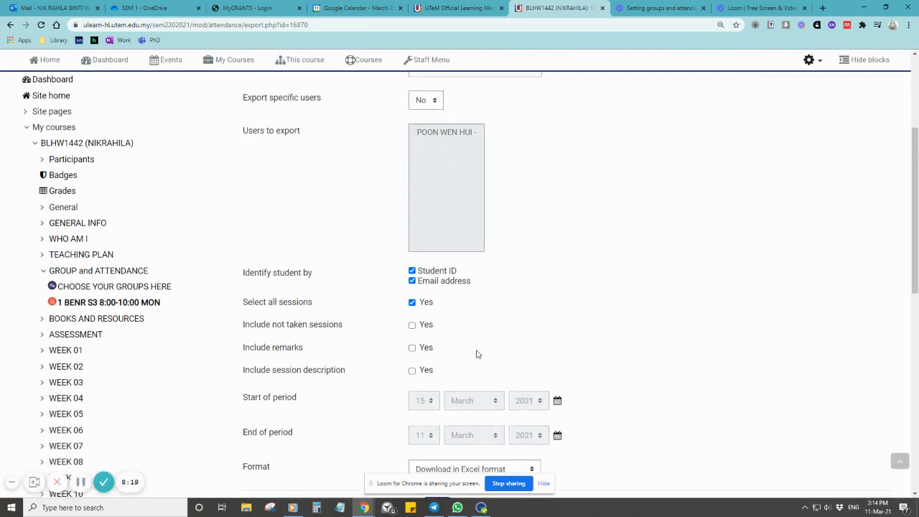
scroll(478, 355, "up", 1)
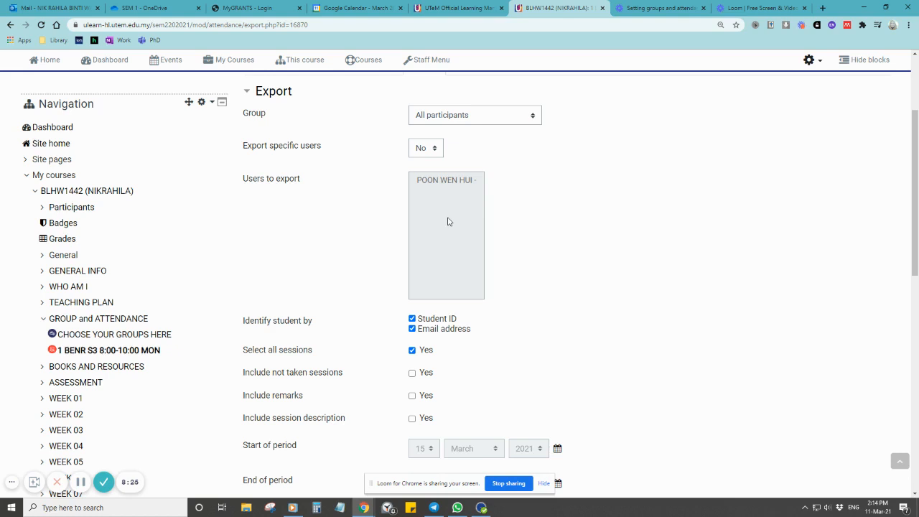
scroll(466, 349, "down", 1)
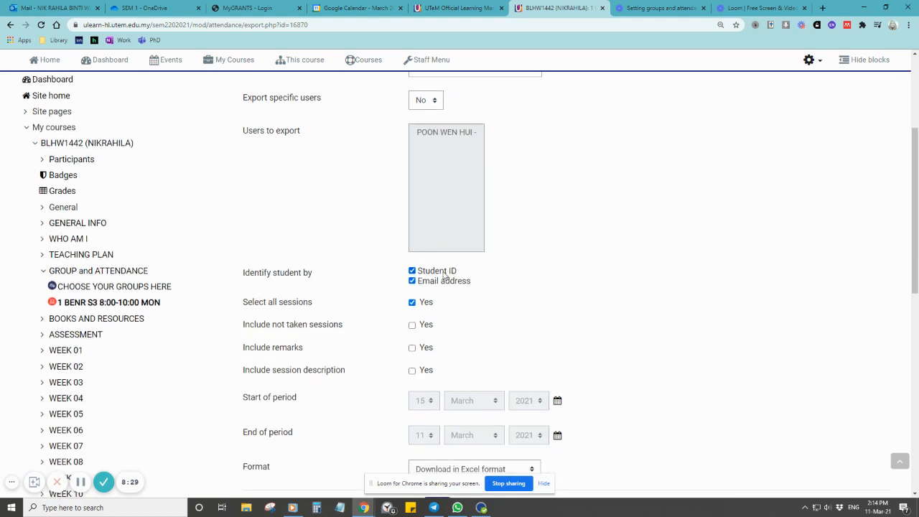
left_click(445, 273)
left_click(445, 283)
left_click(443, 273)
left_click(442, 282)
scroll(464, 350, "down", 3)
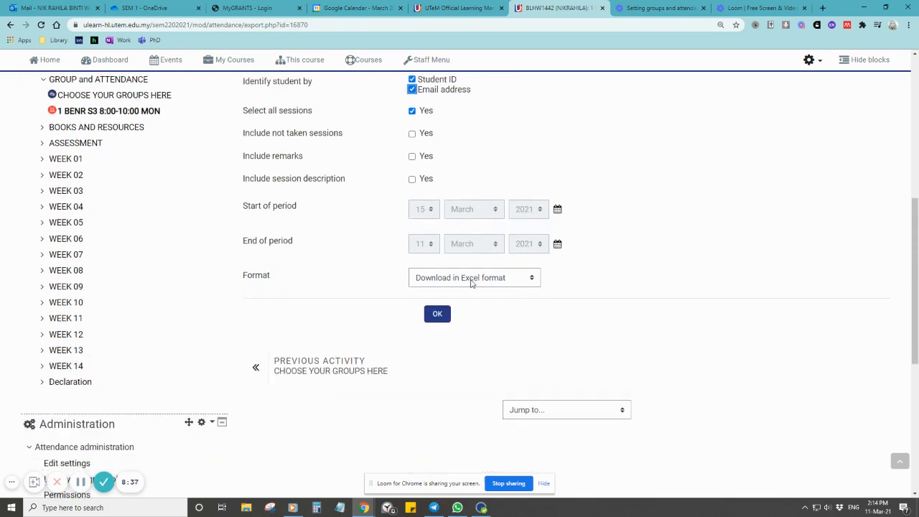
left_click(448, 316)
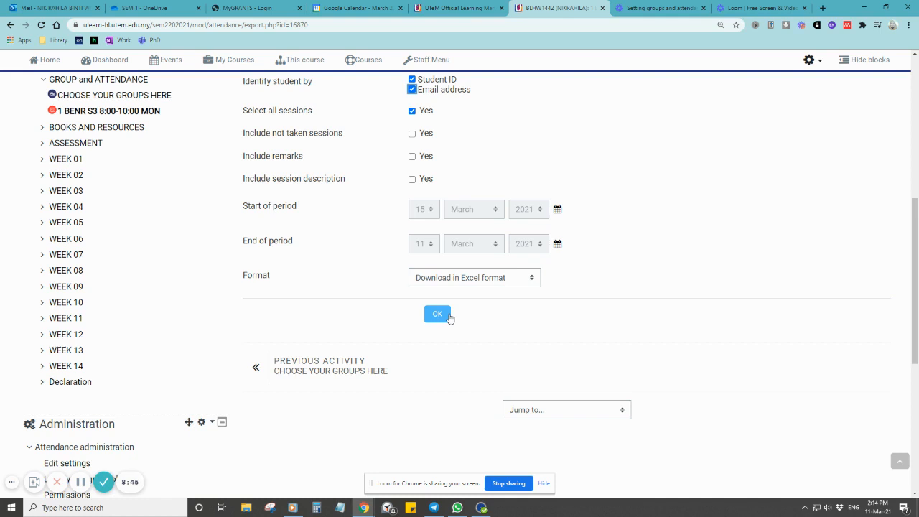
Step: Leave the export form unsaved, return to the course's GROUP and ATTENDANCE section and view the edit options of CHOOSE YOUR GROUPS HERE
scroll(448, 318, "up", 6)
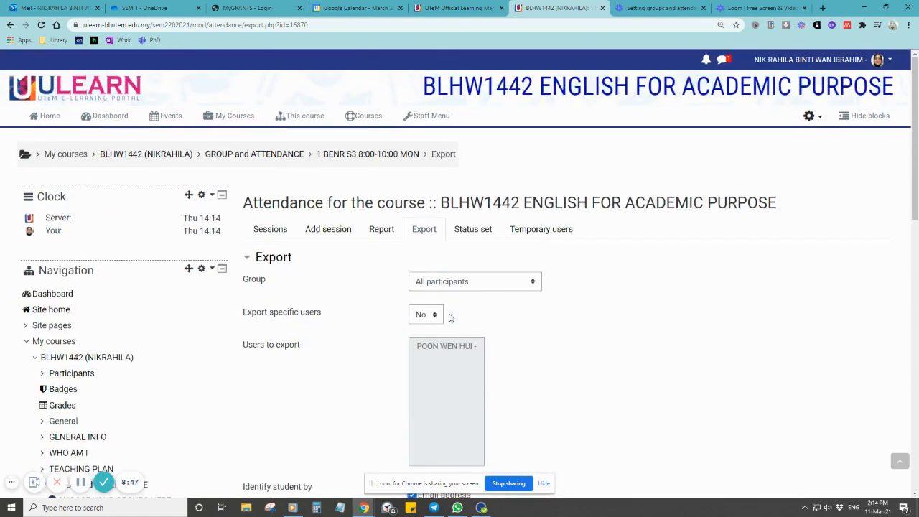
left_click(109, 357)
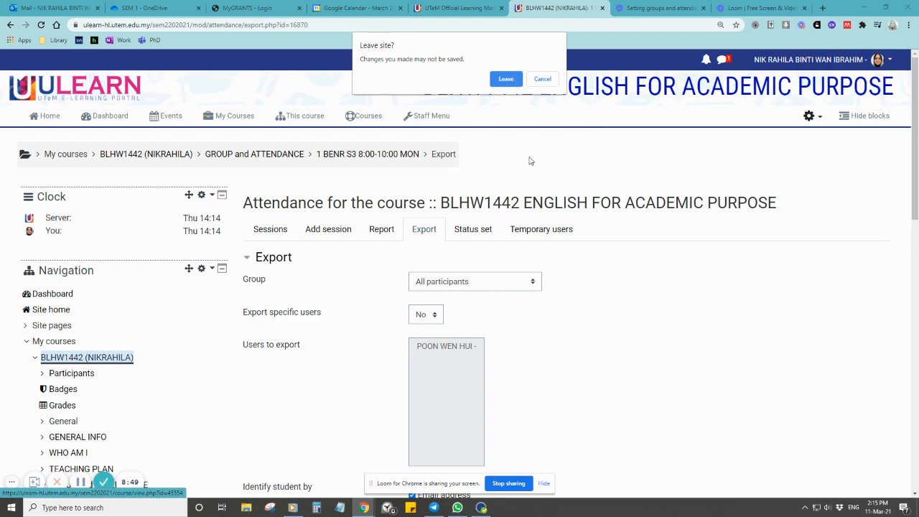
left_click(506, 79)
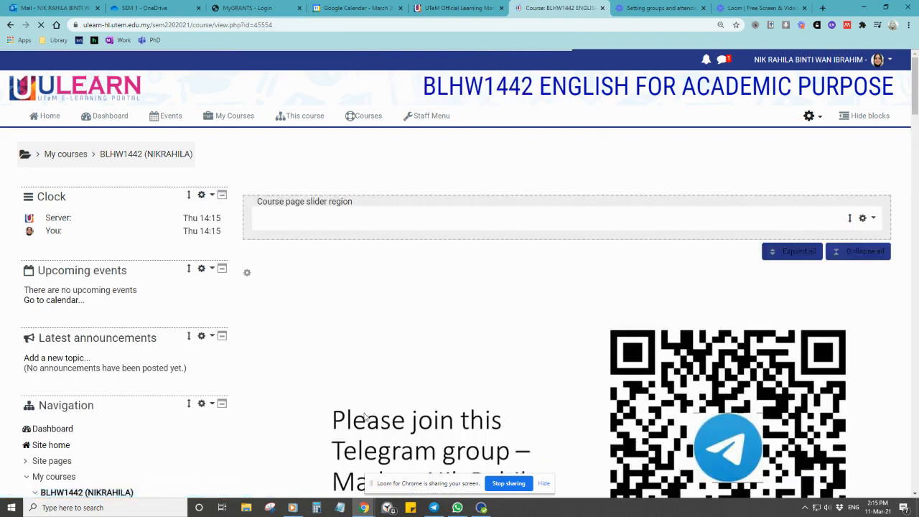
scroll(365, 416, "down", 6)
scroll(366, 416, "down", 7)
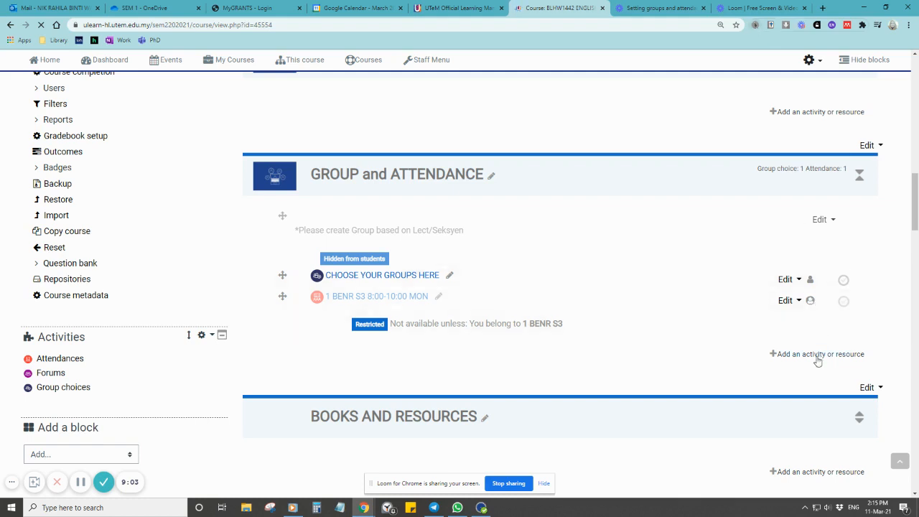
left_click(755, 26)
left_click(794, 280)
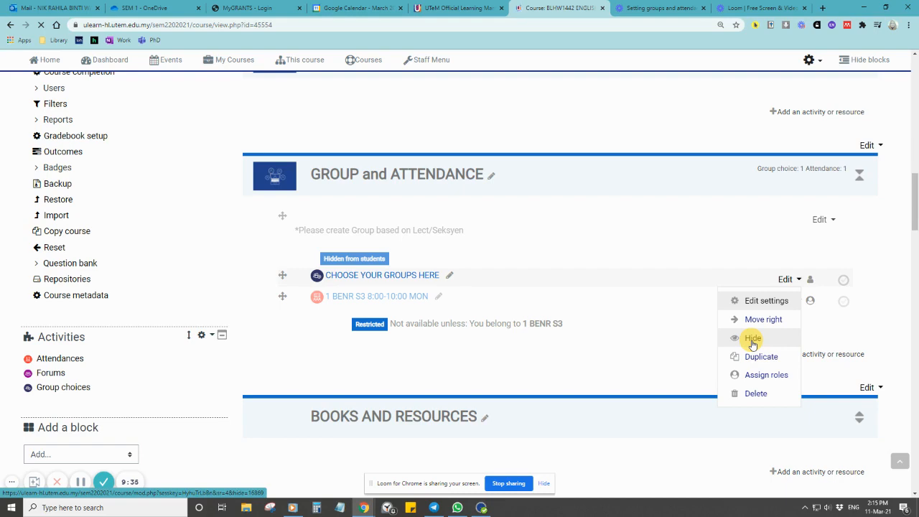
Step: Open the 1 BENR S3 8:00-10:00 MON attendance activity and look through its scheduled sessions
left_click(364, 300)
scroll(551, 367, "down", 3)
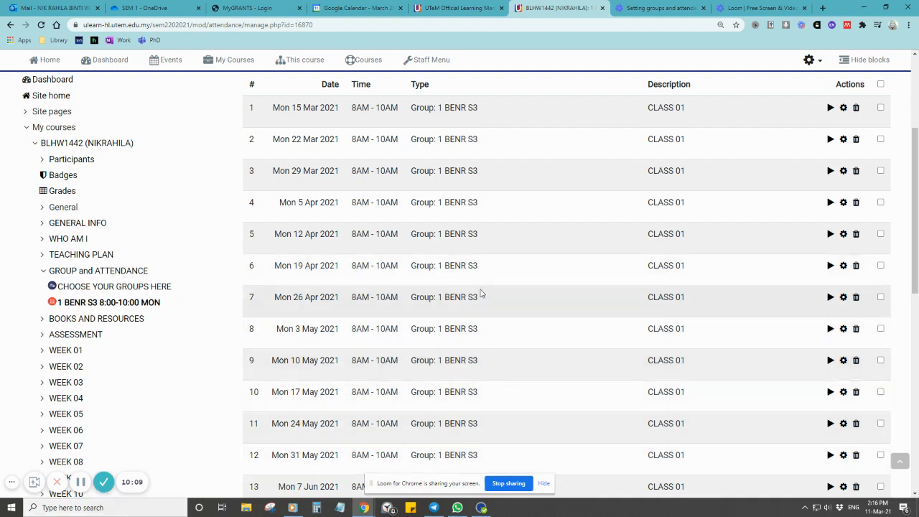
scroll(466, 383, "down", 3)
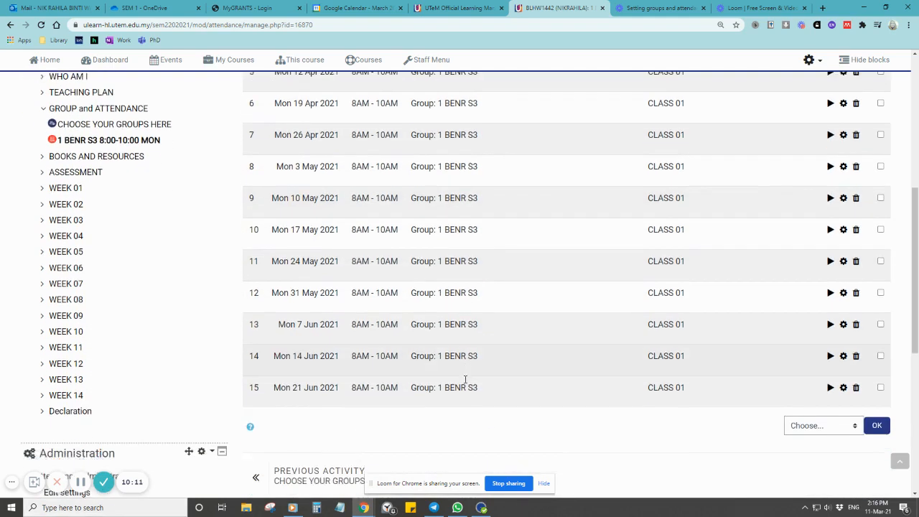
scroll(465, 383, "up", 3)
scroll(466, 382, "up", 1)
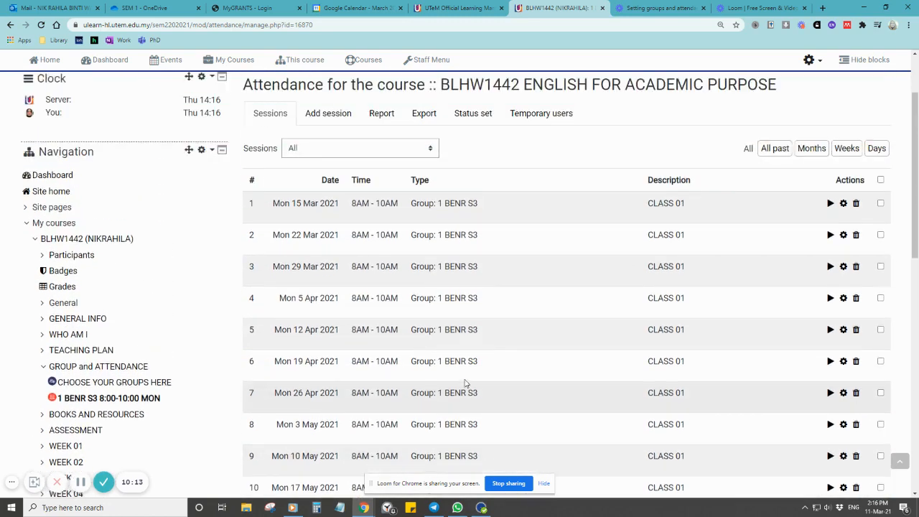
Step: Return from the attendance activity to the course's GROUP and ATTENDANCE section
left_click(122, 368)
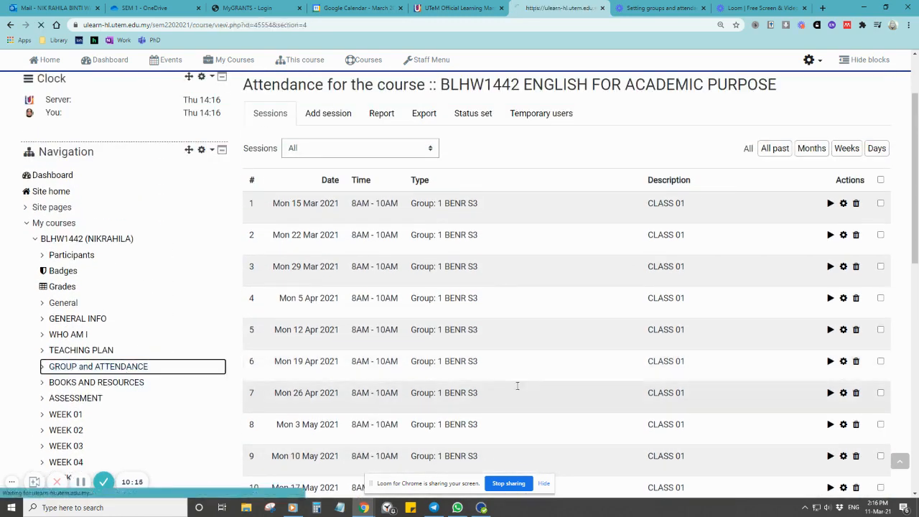
scroll(519, 385, "down", 1)
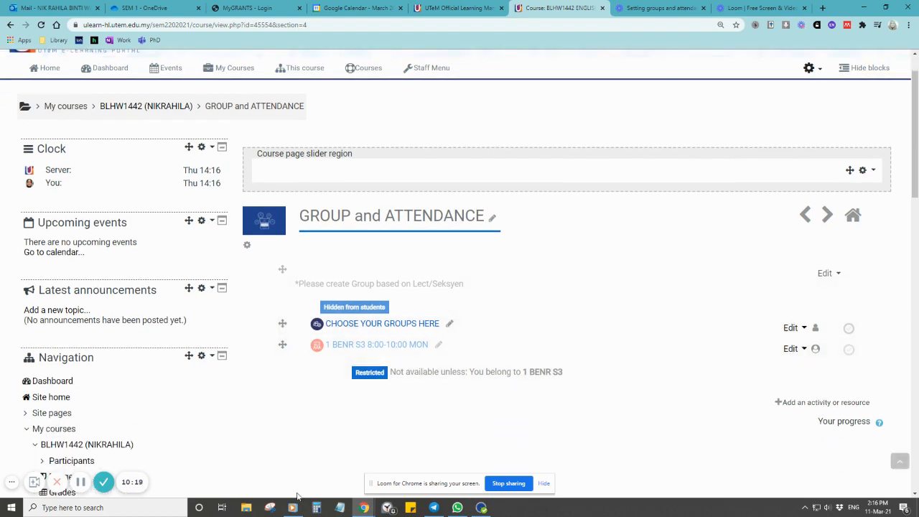
left_click(80, 482)
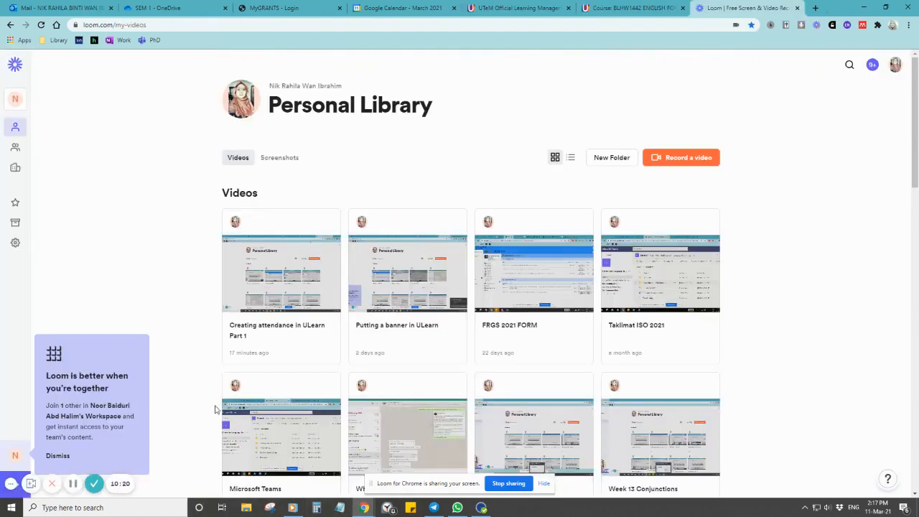